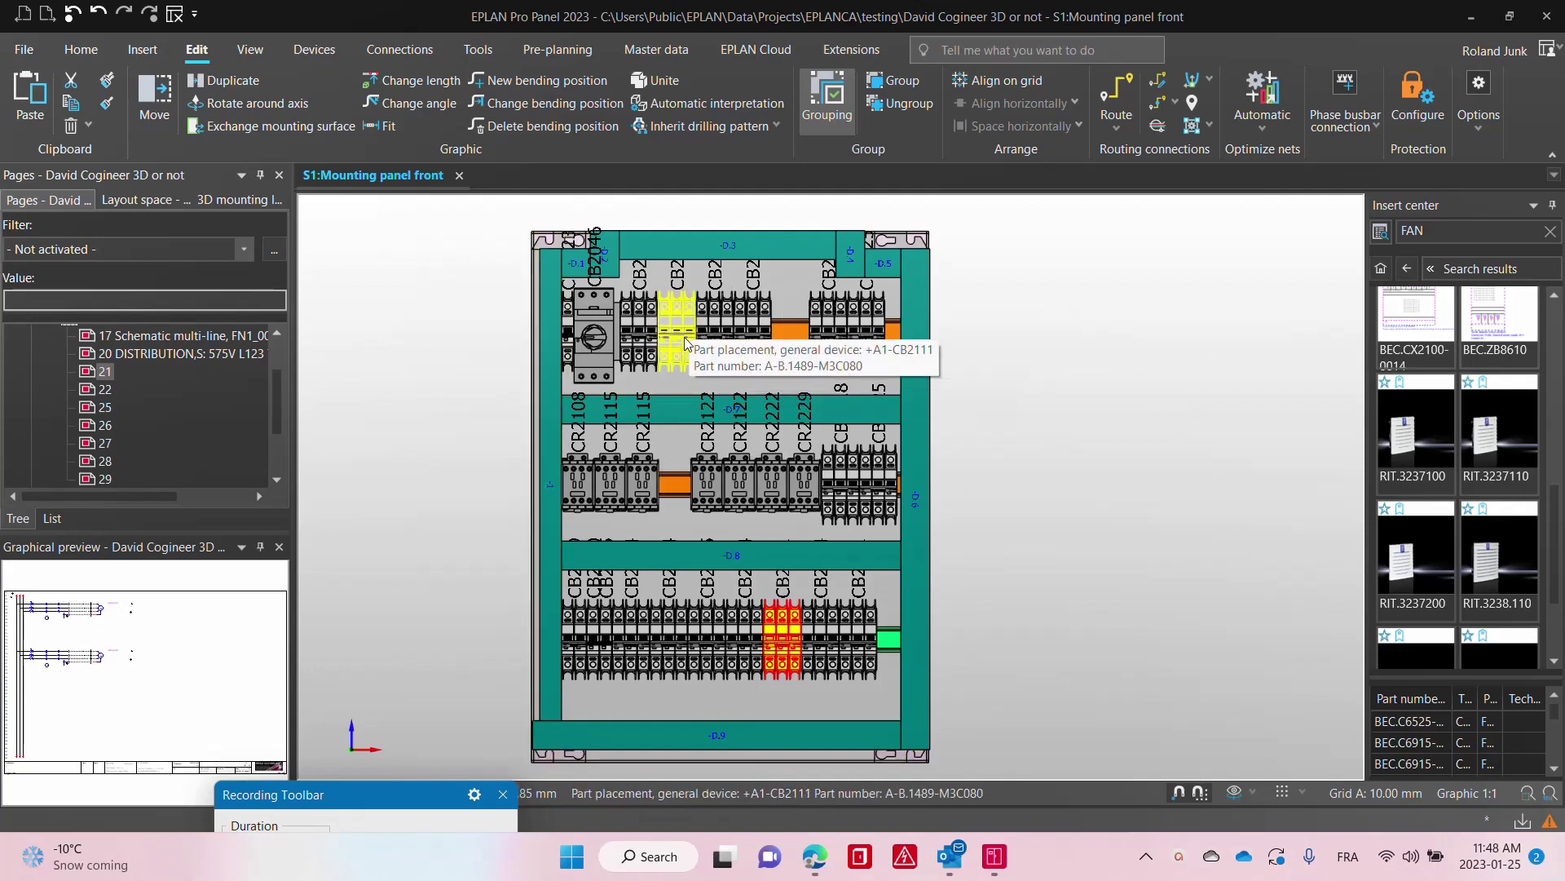
Step: Delete the lower motor circuit on page &E+A1/21, then return to the S1:Mounting panel front layout
left_click(750, 338)
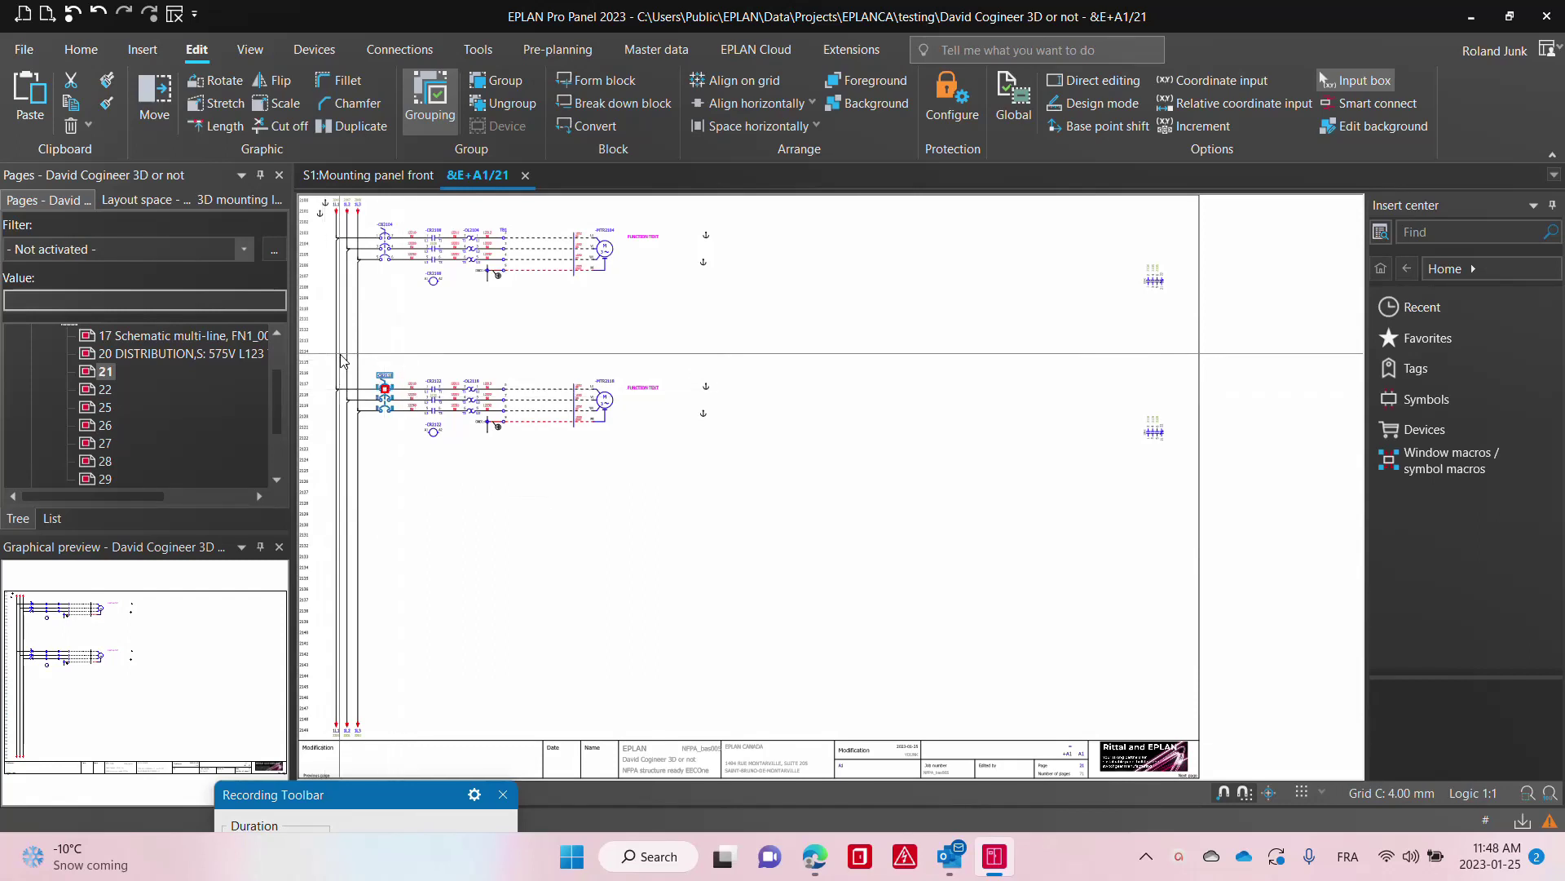
left_click_drag(321, 353, 768, 478)
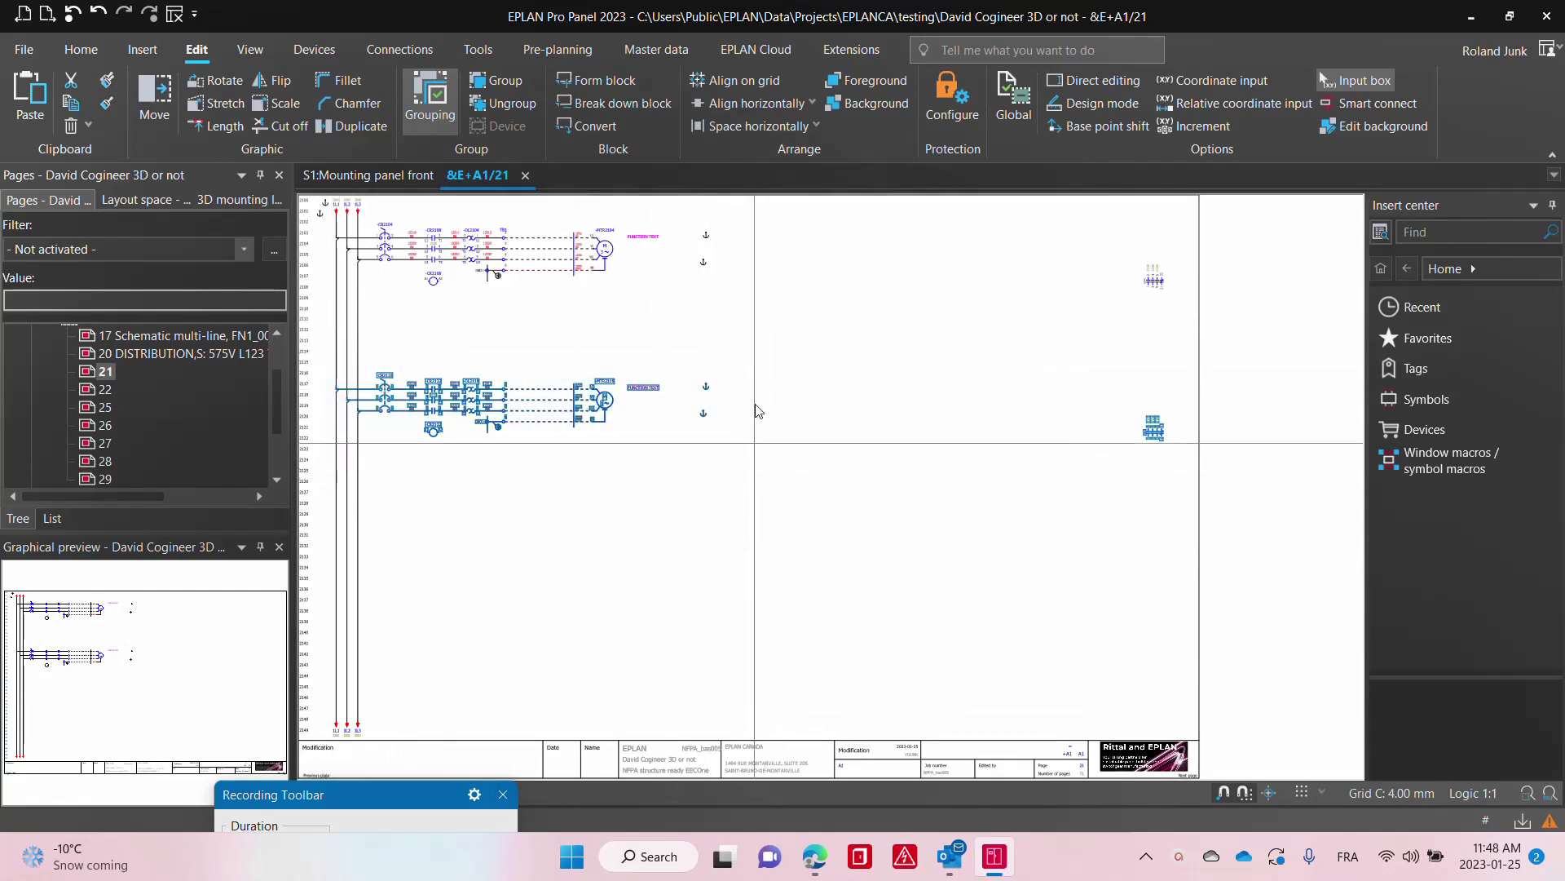
left_click(71, 125)
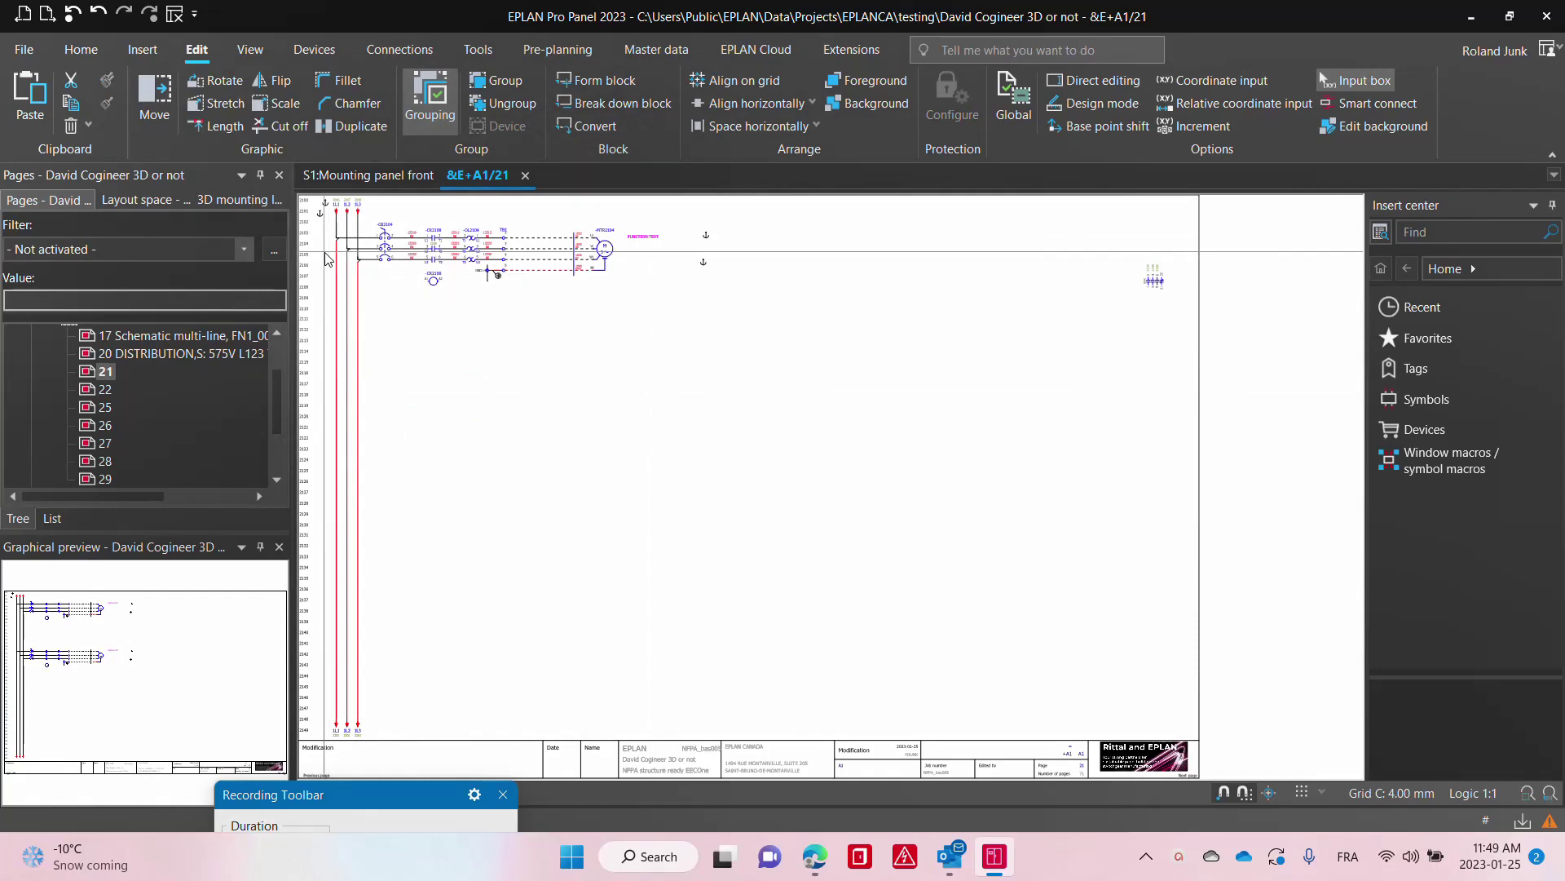
left_click(351, 174)
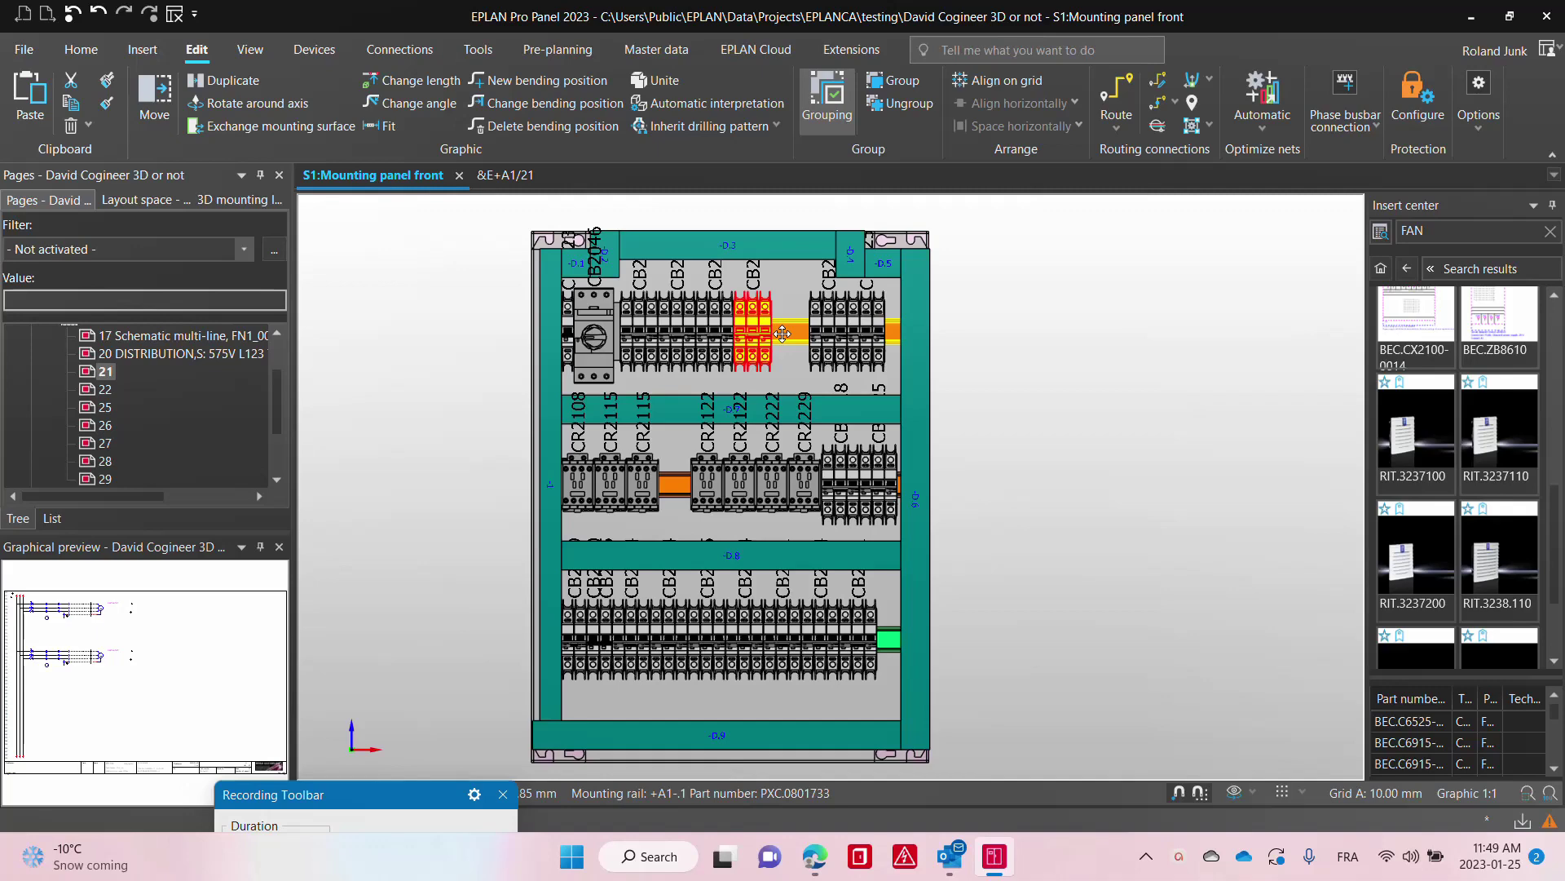
Step: Open the Check project dialog with setting 026016, applied to the entire project
left_click(481, 54)
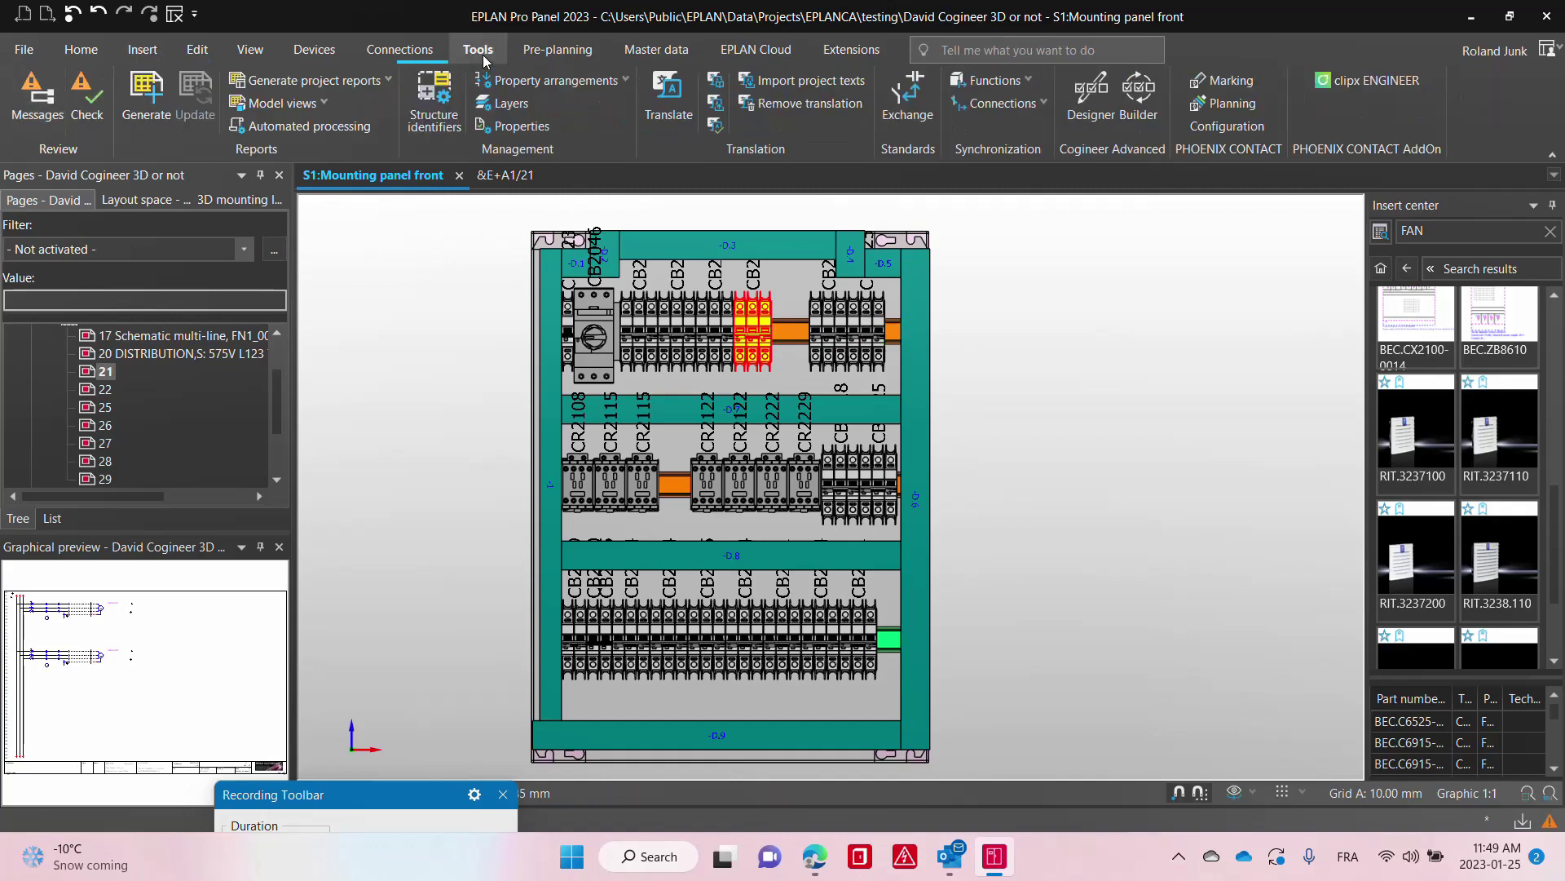
left_click(87, 96)
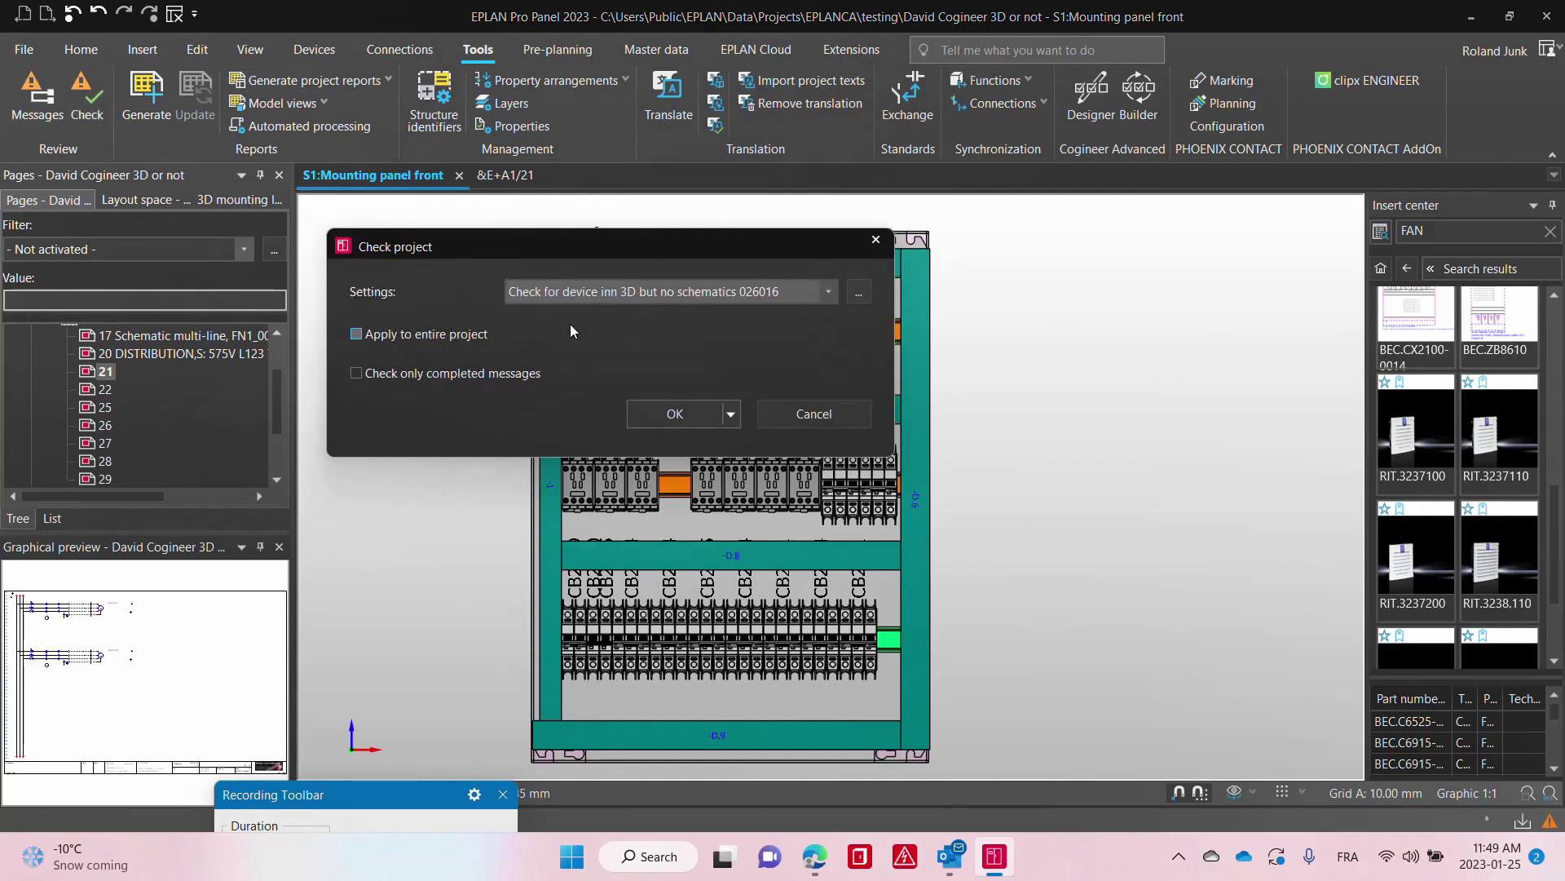
left_click(356, 335)
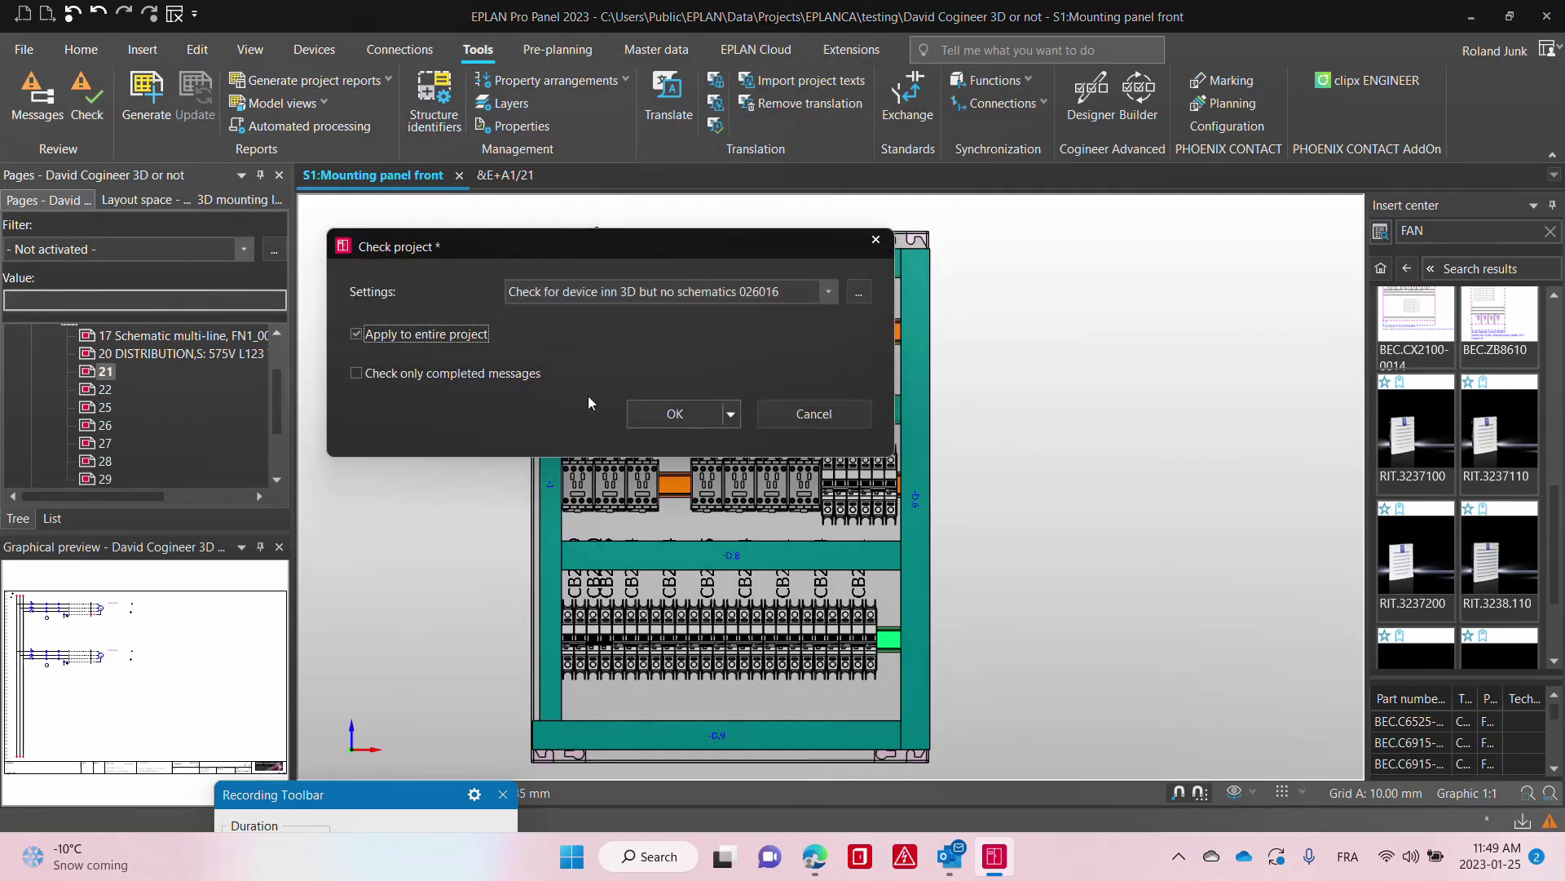
left_click(858, 292)
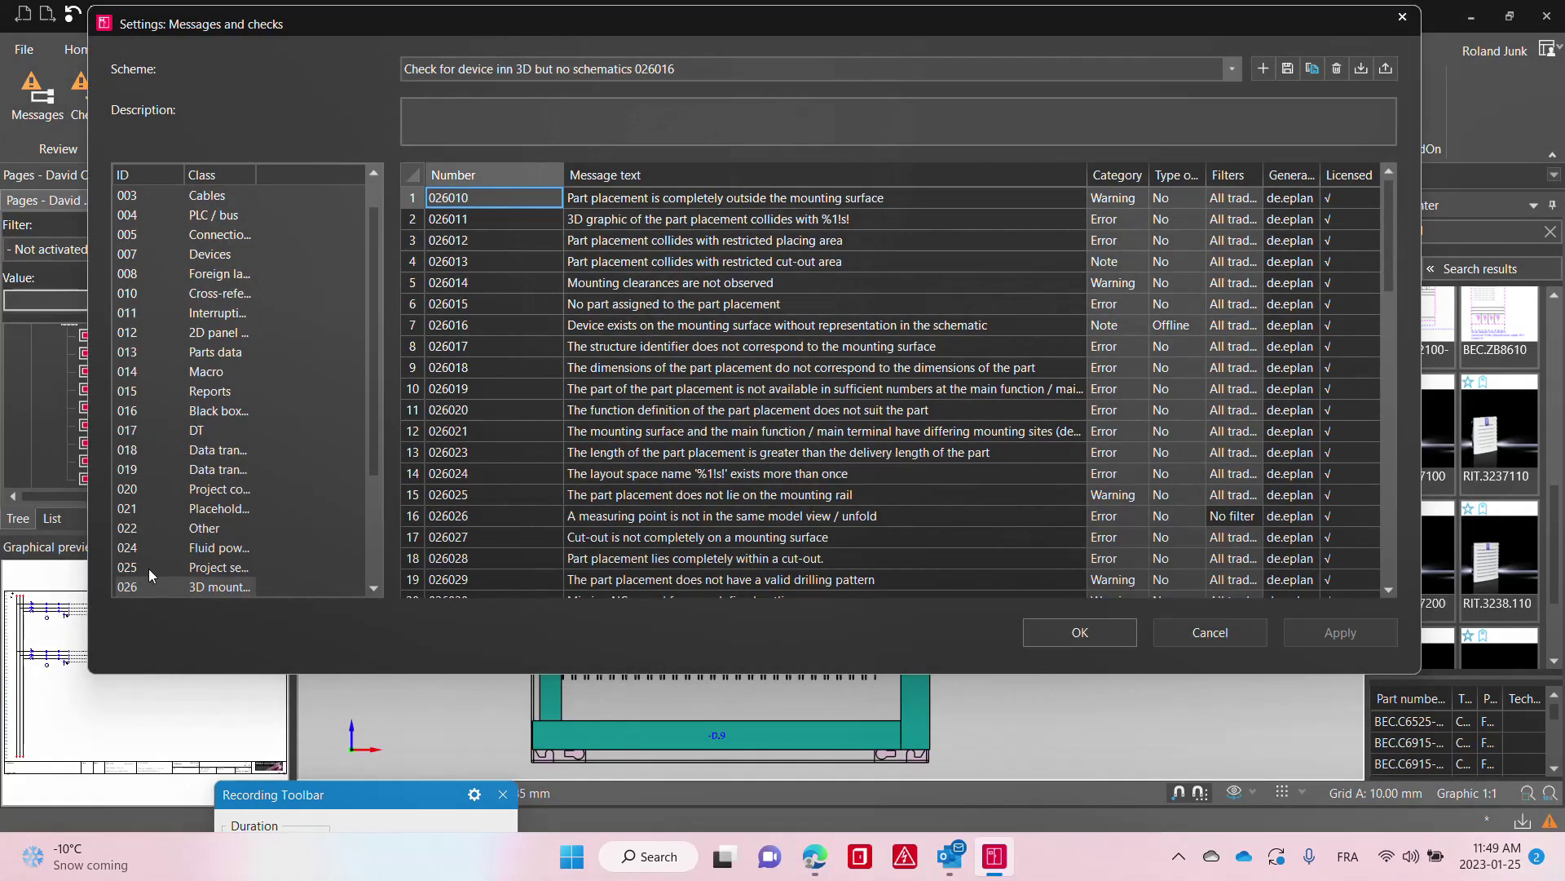
left_click(134, 587)
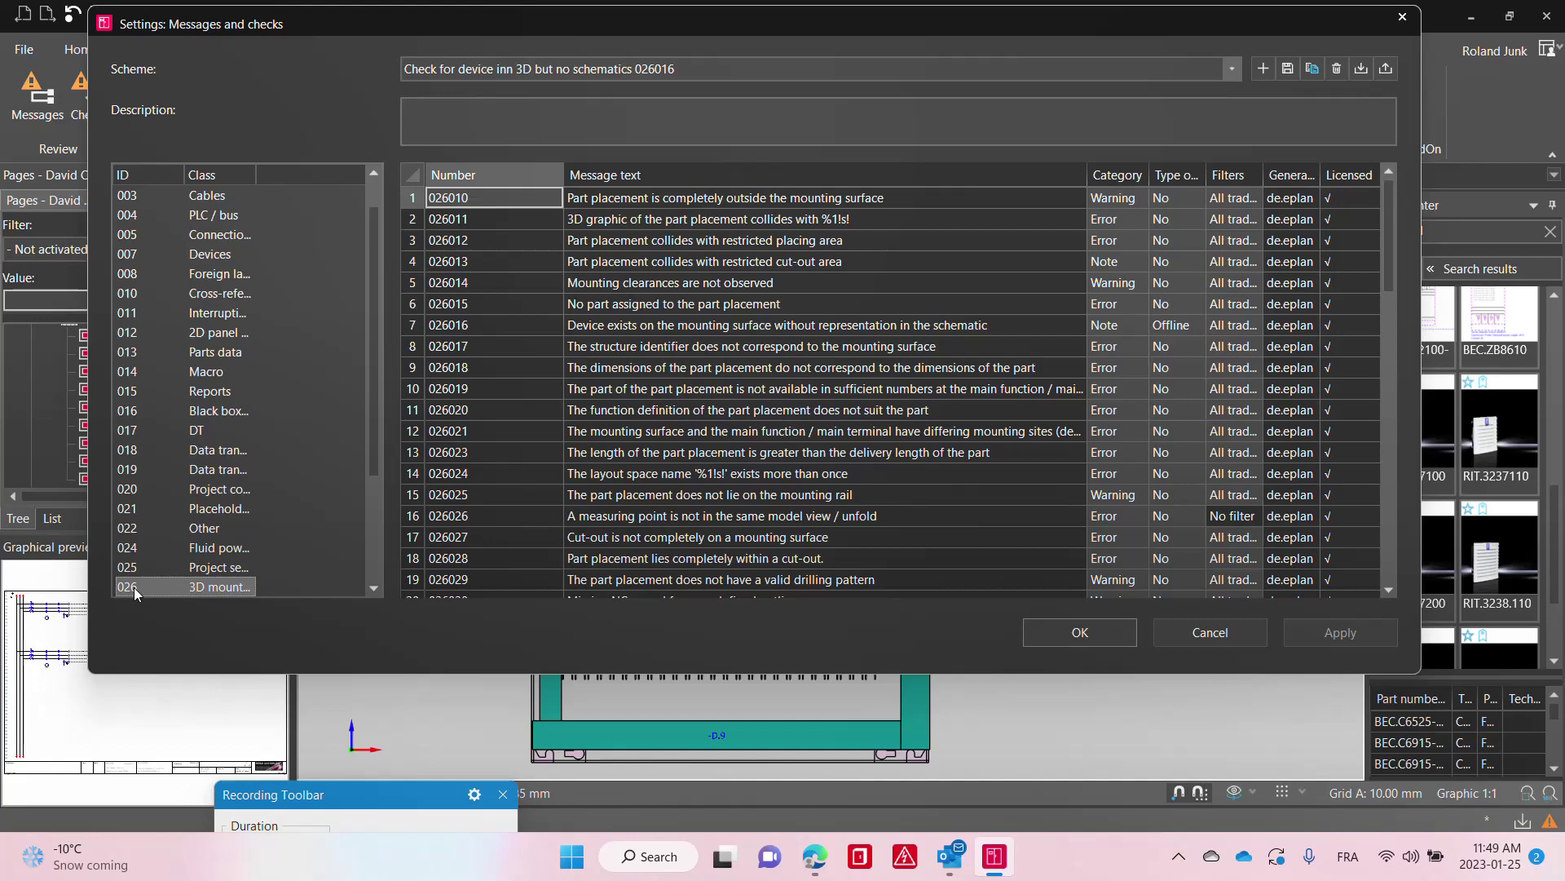
left_click(469, 331)
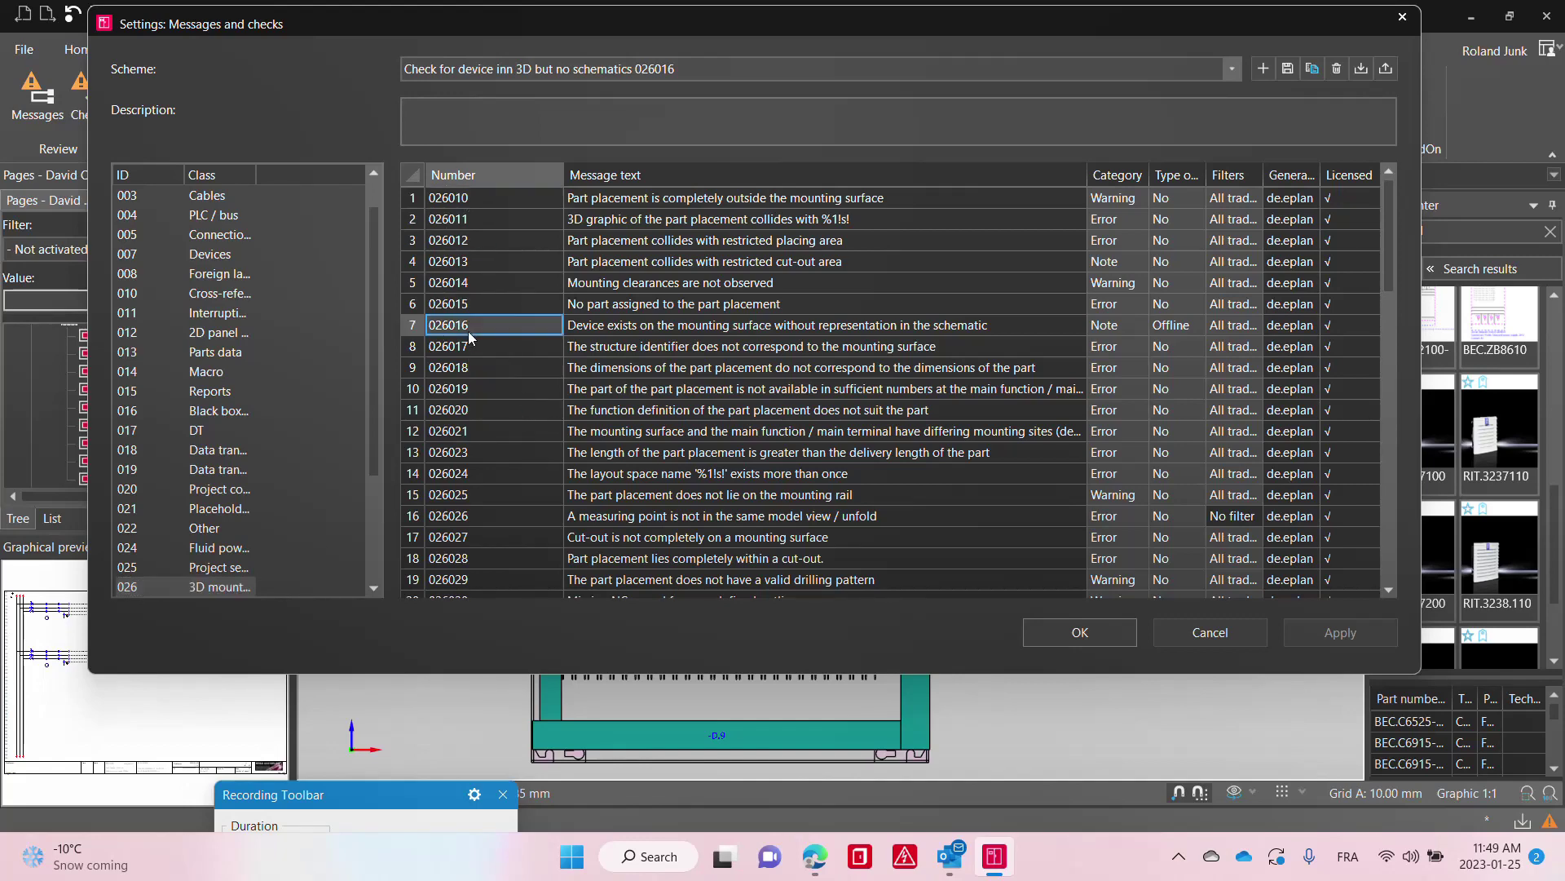
left_click(618, 329)
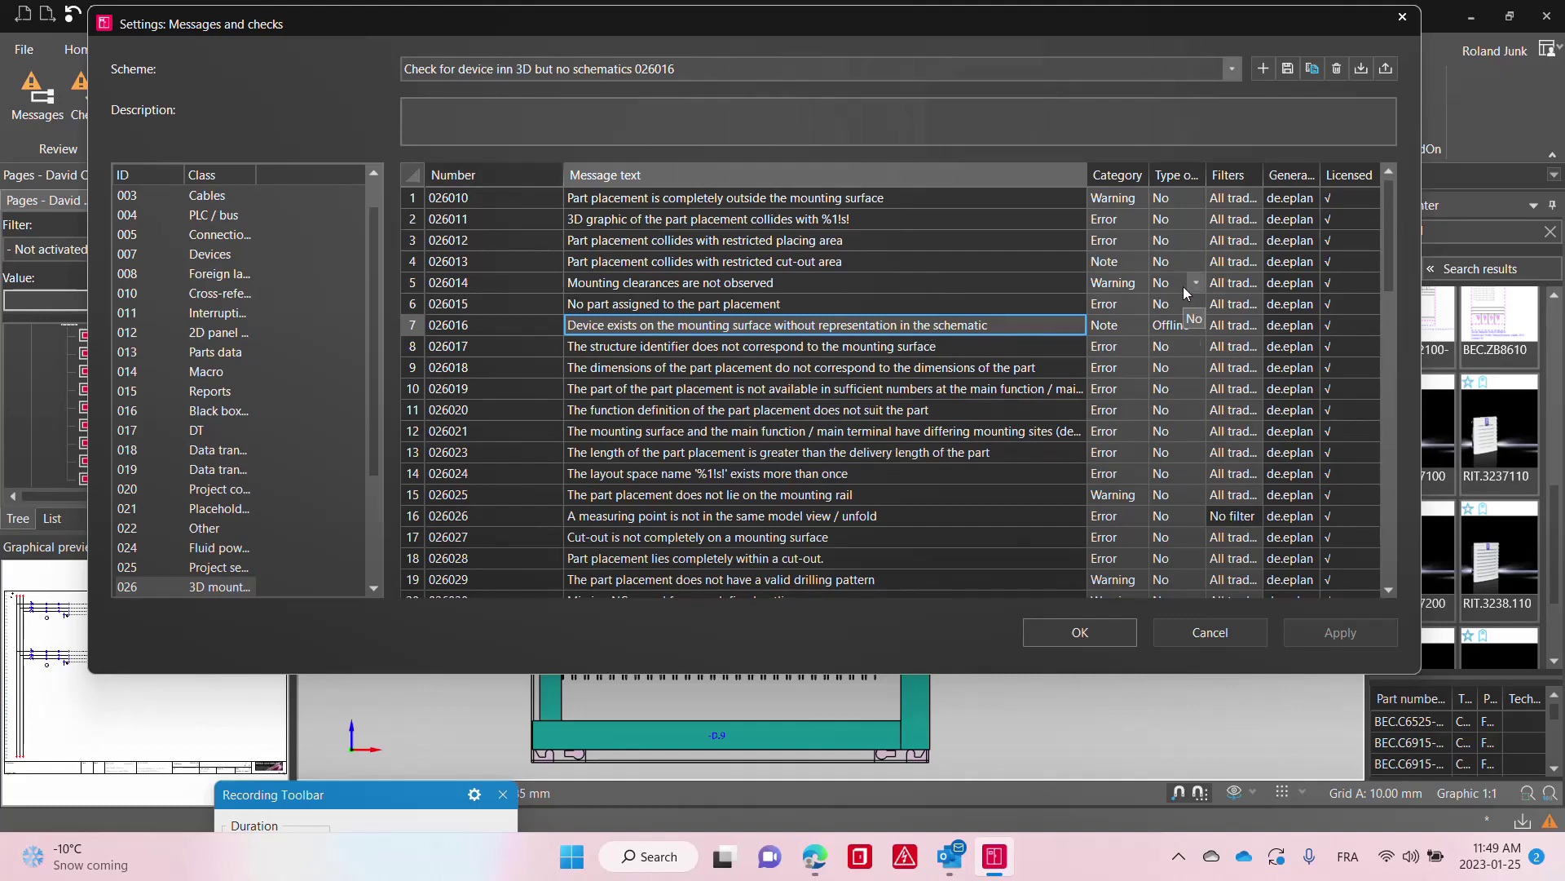
left_click(1089, 628)
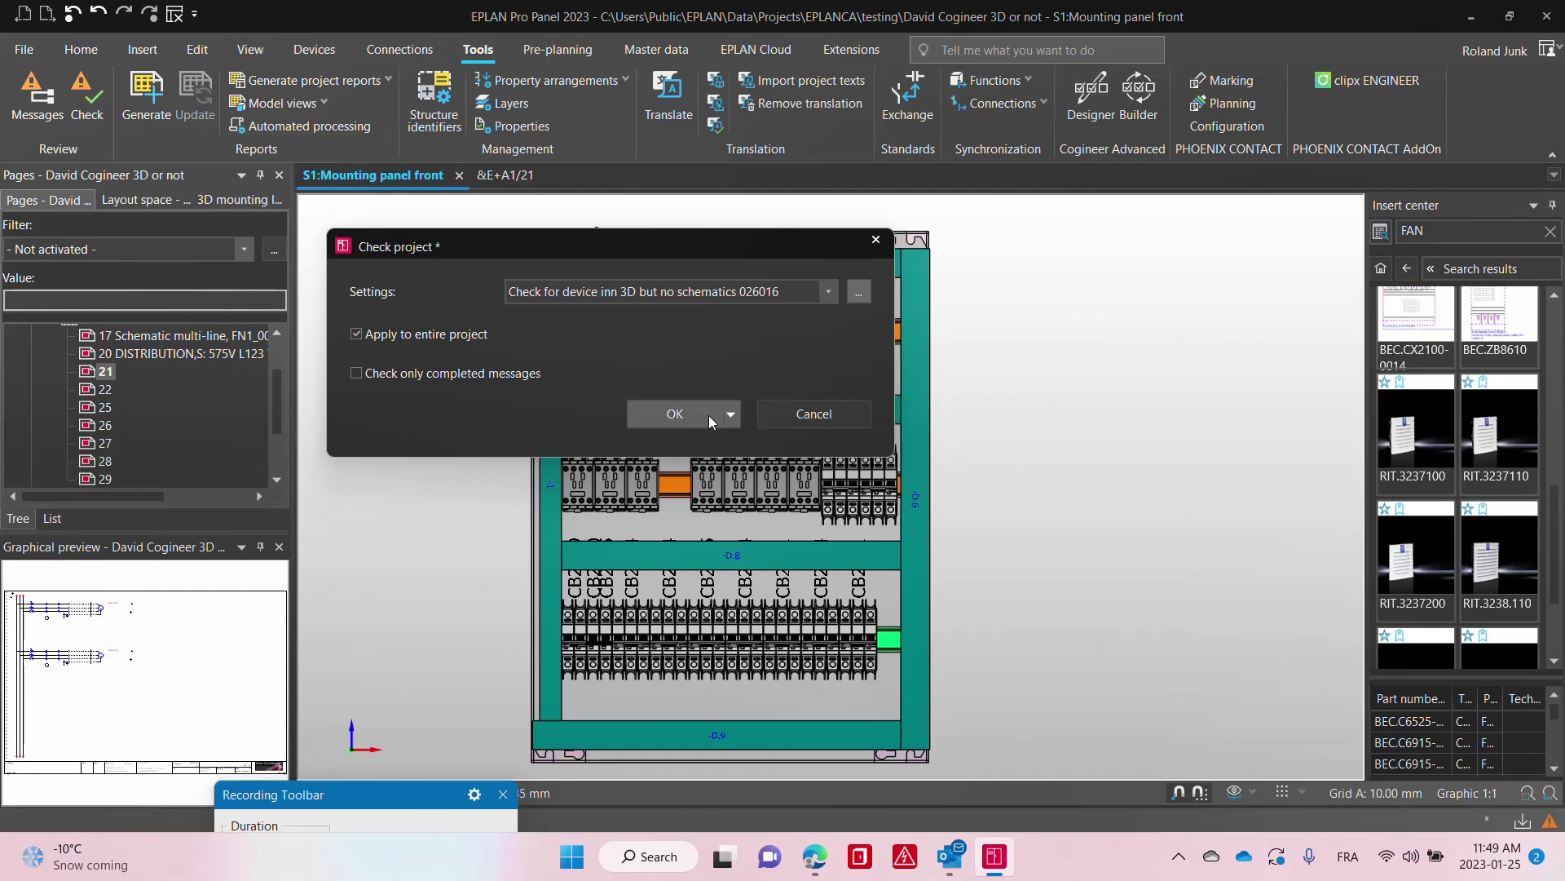
Step: Run the check and synchronize the +A1-CB2111 message to locate it on the mounting panel
left_click(669, 414)
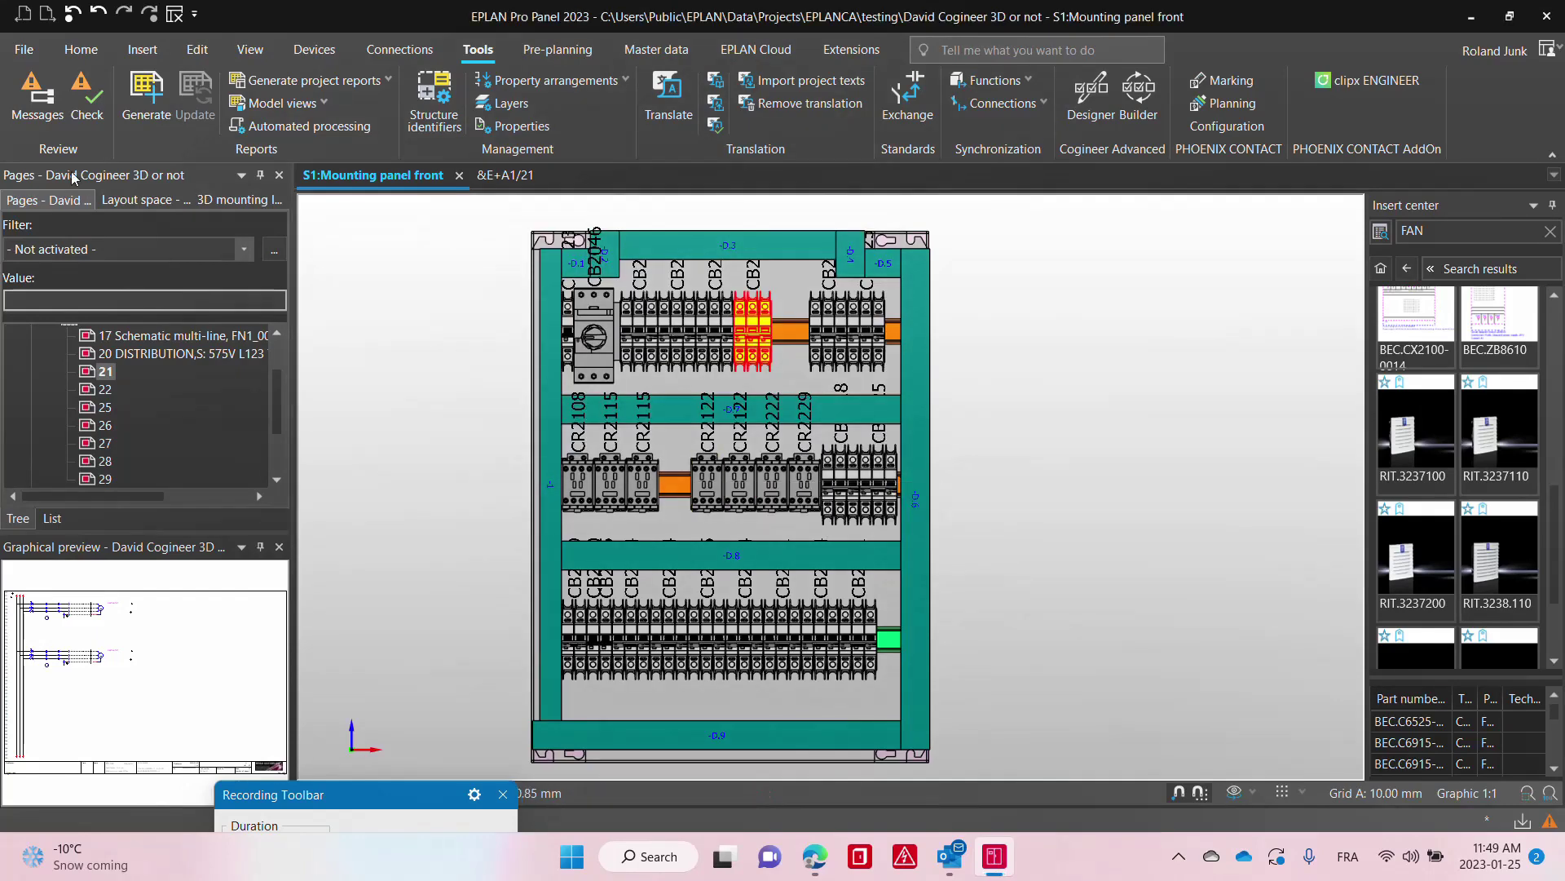
left_click(36, 94)
left_click(725, 680)
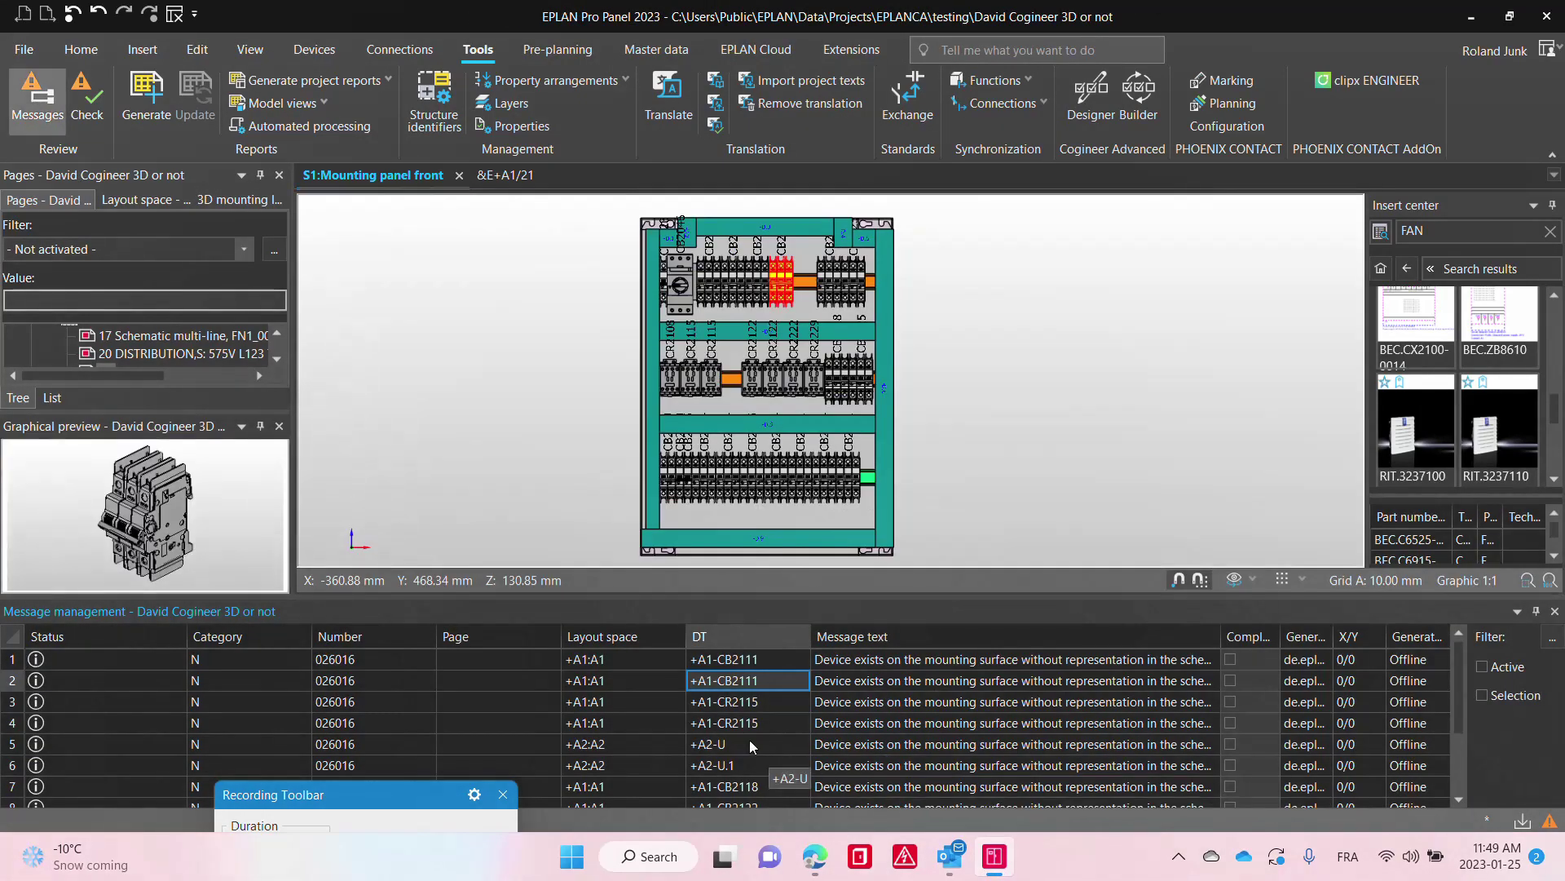
right_click(728, 687)
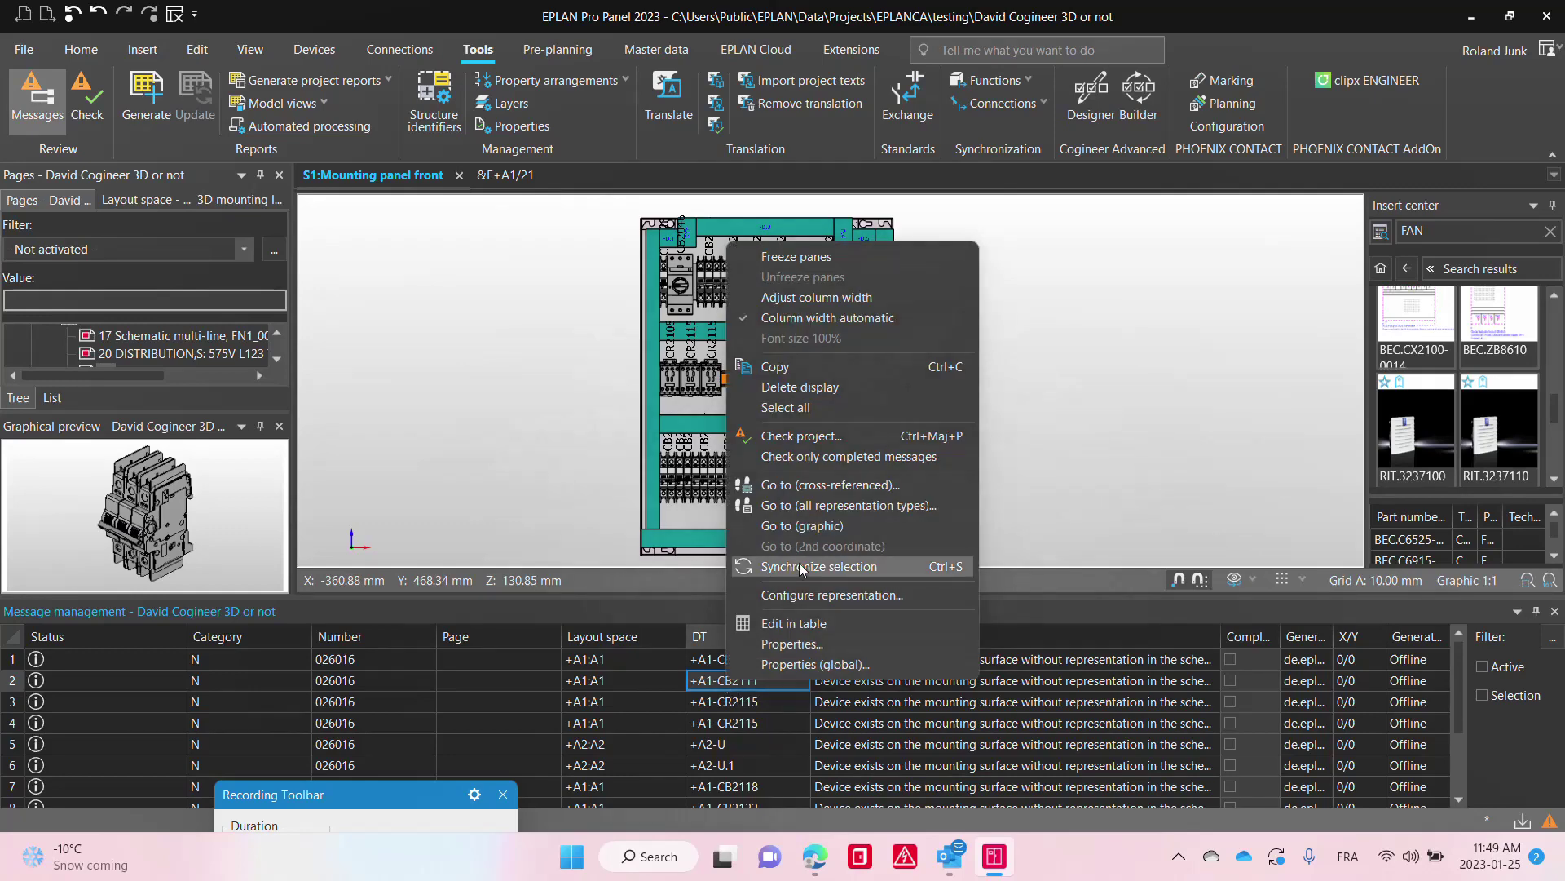
left_click(775, 568)
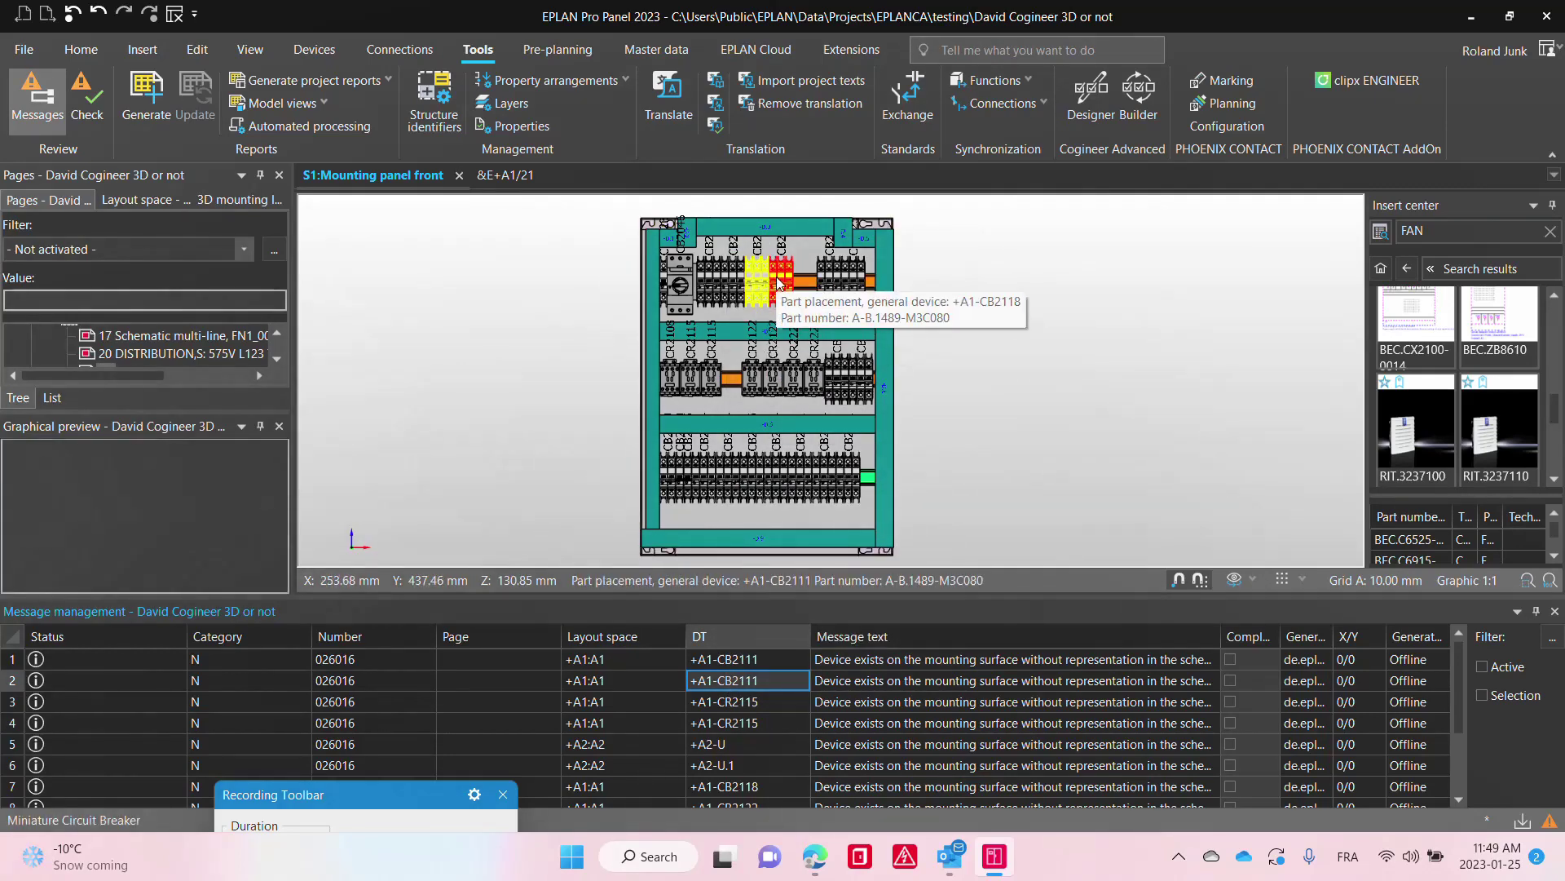
Step: Locate +A1-CB2611 on the panel, highlight all flagged devices, then clear the highlight
left_click(795, 723)
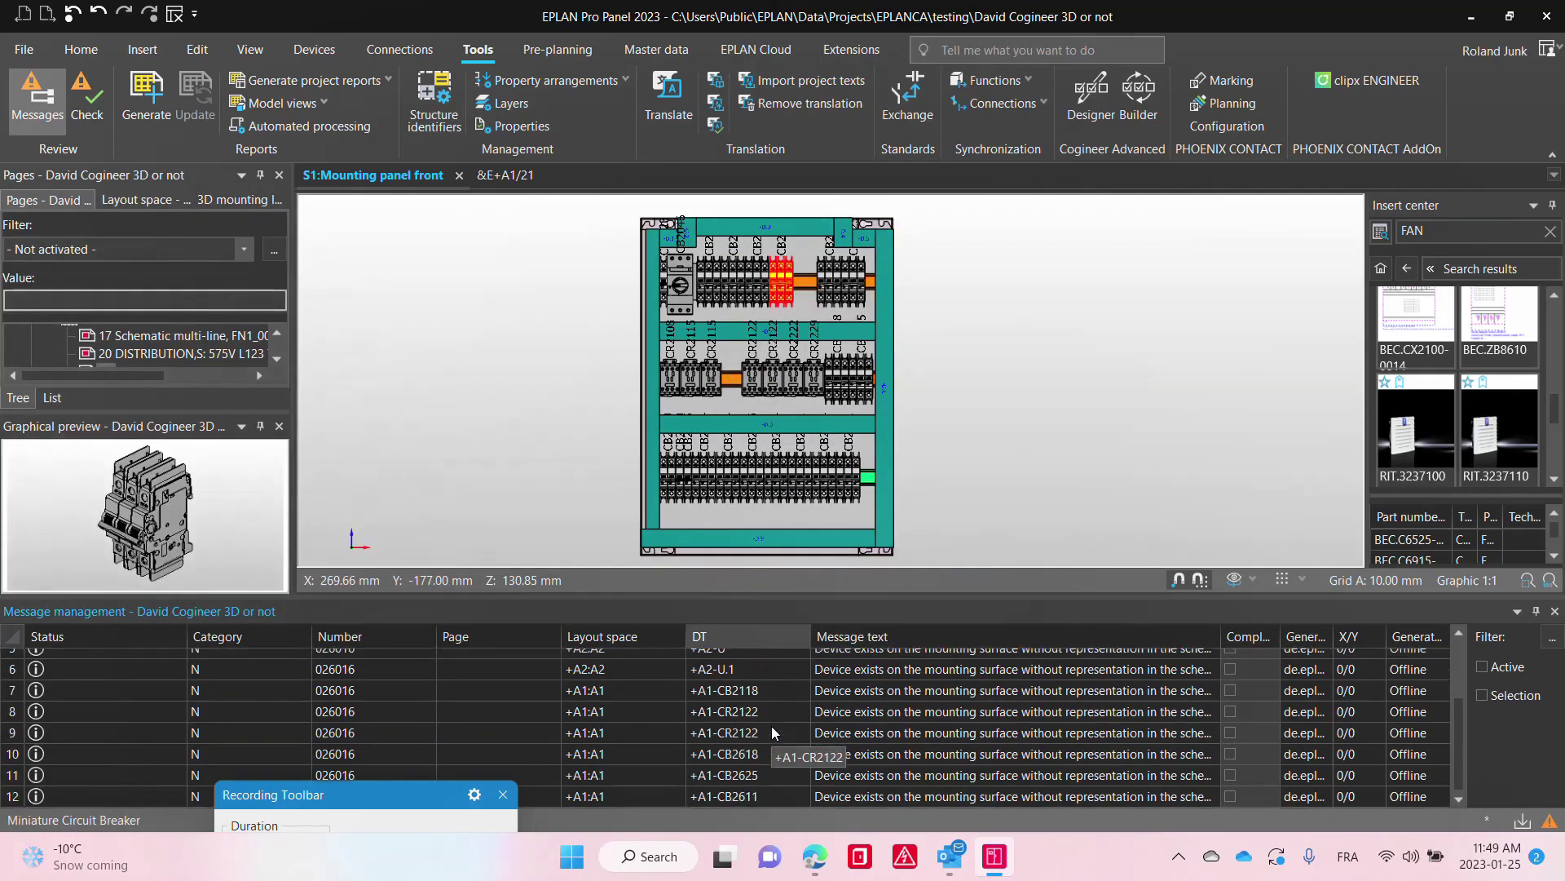
scroll(795, 763, "down", 2)
left_click(748, 797)
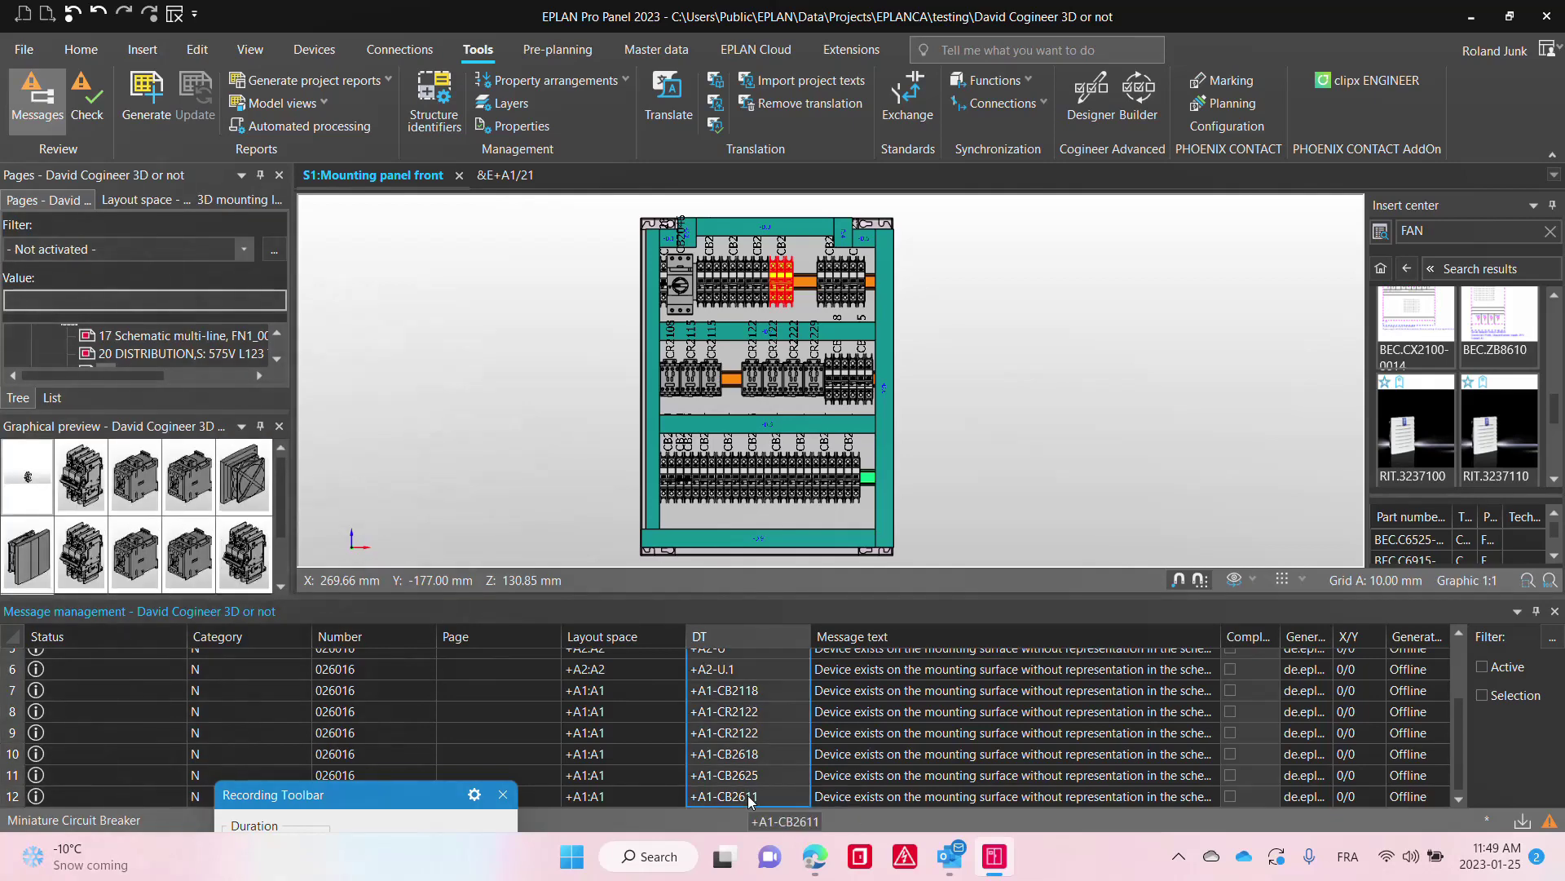
right_click(748, 799)
left_click(829, 685)
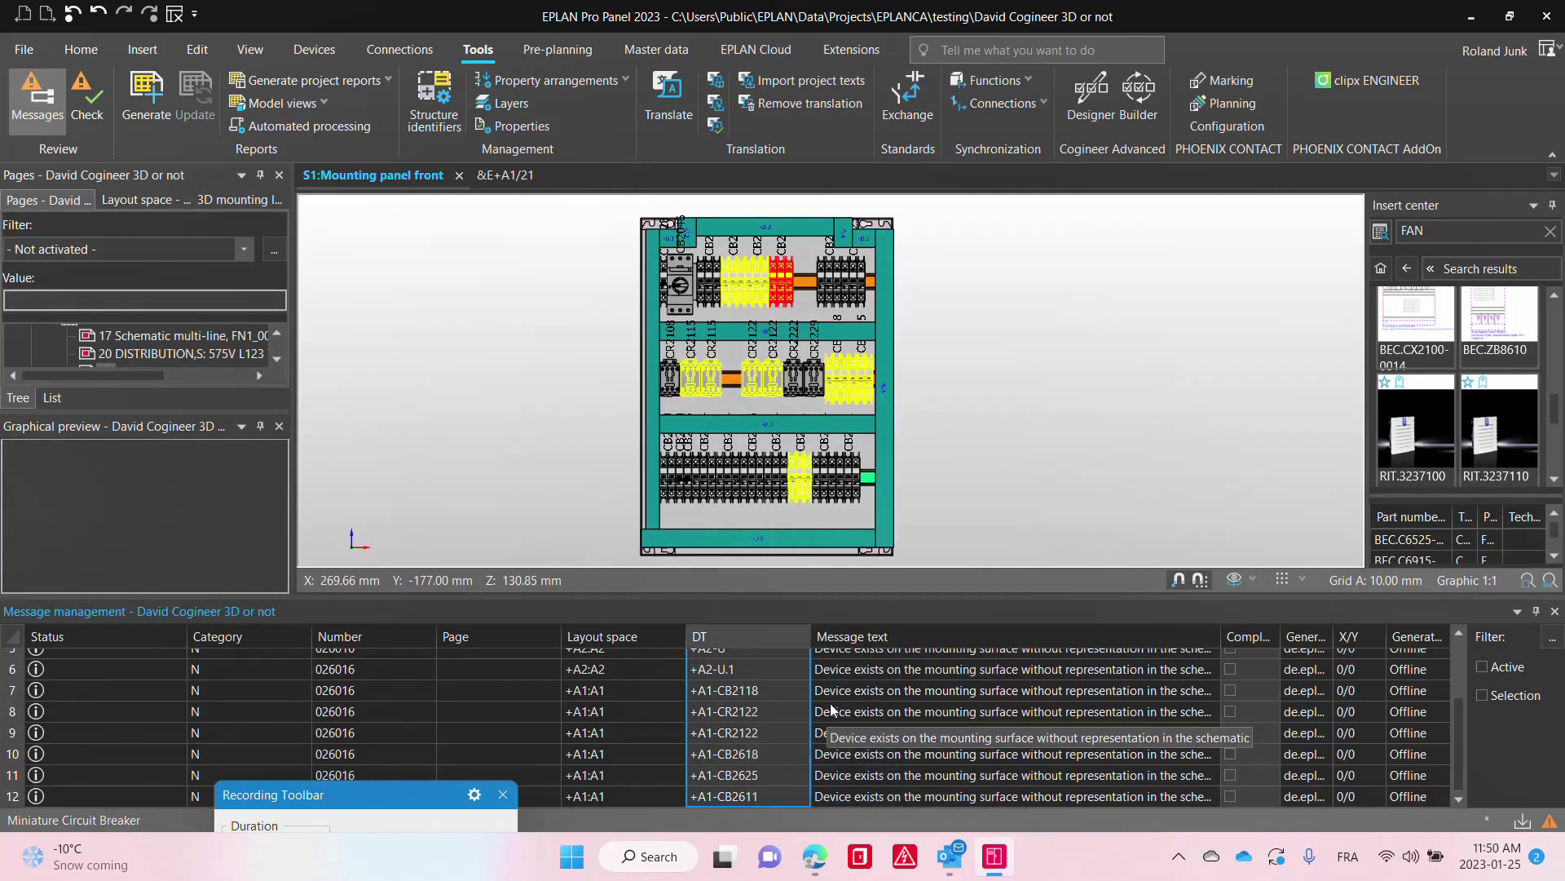
right_click(736, 687)
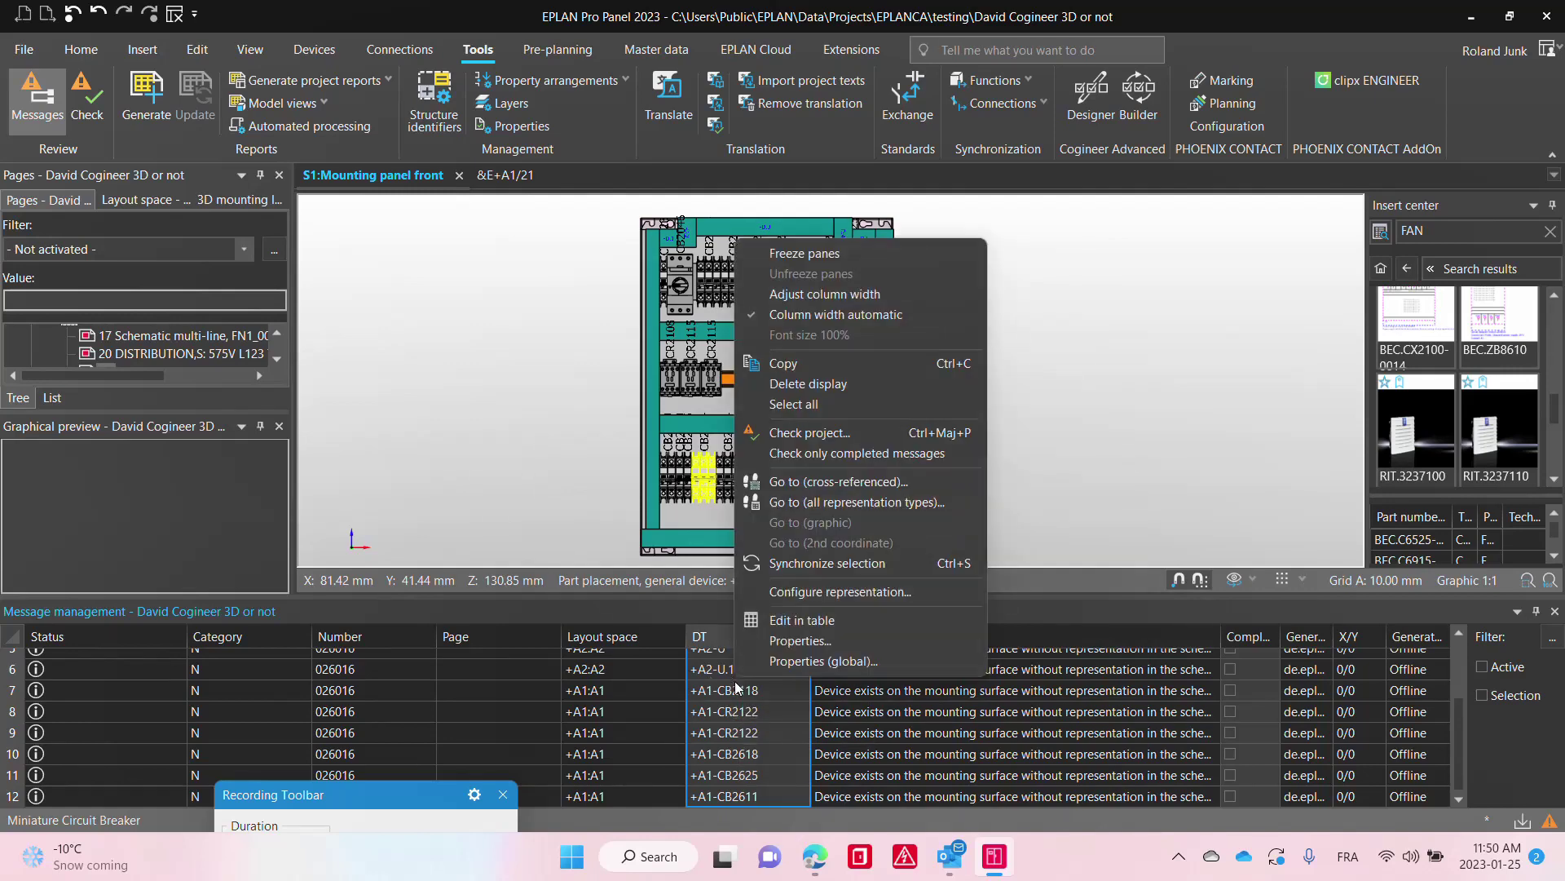
left_click(847, 564)
left_click(960, 528)
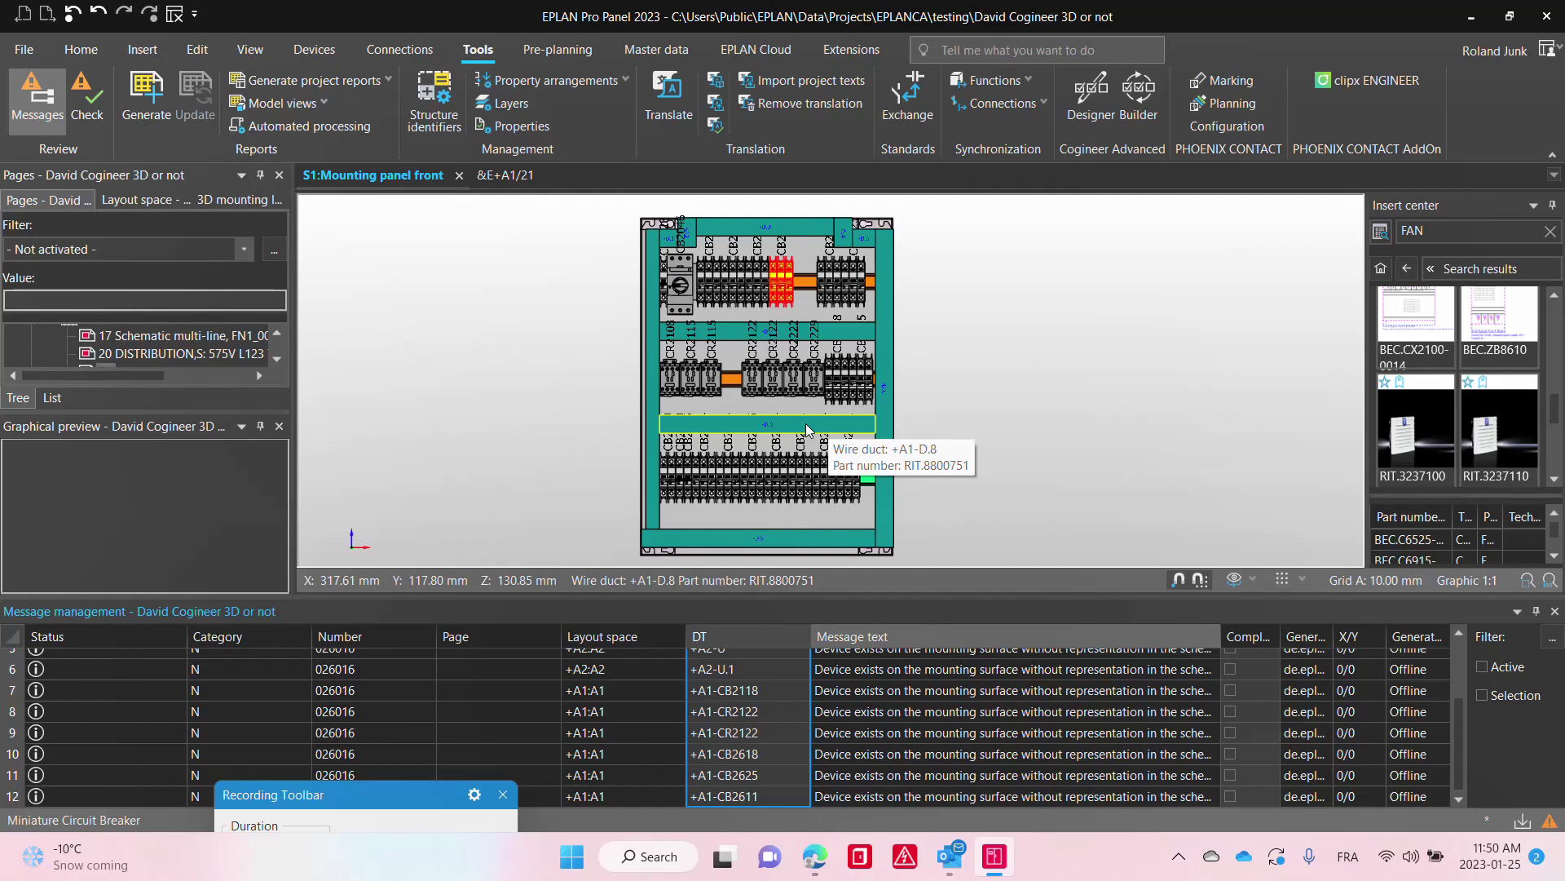
double_click(783, 277)
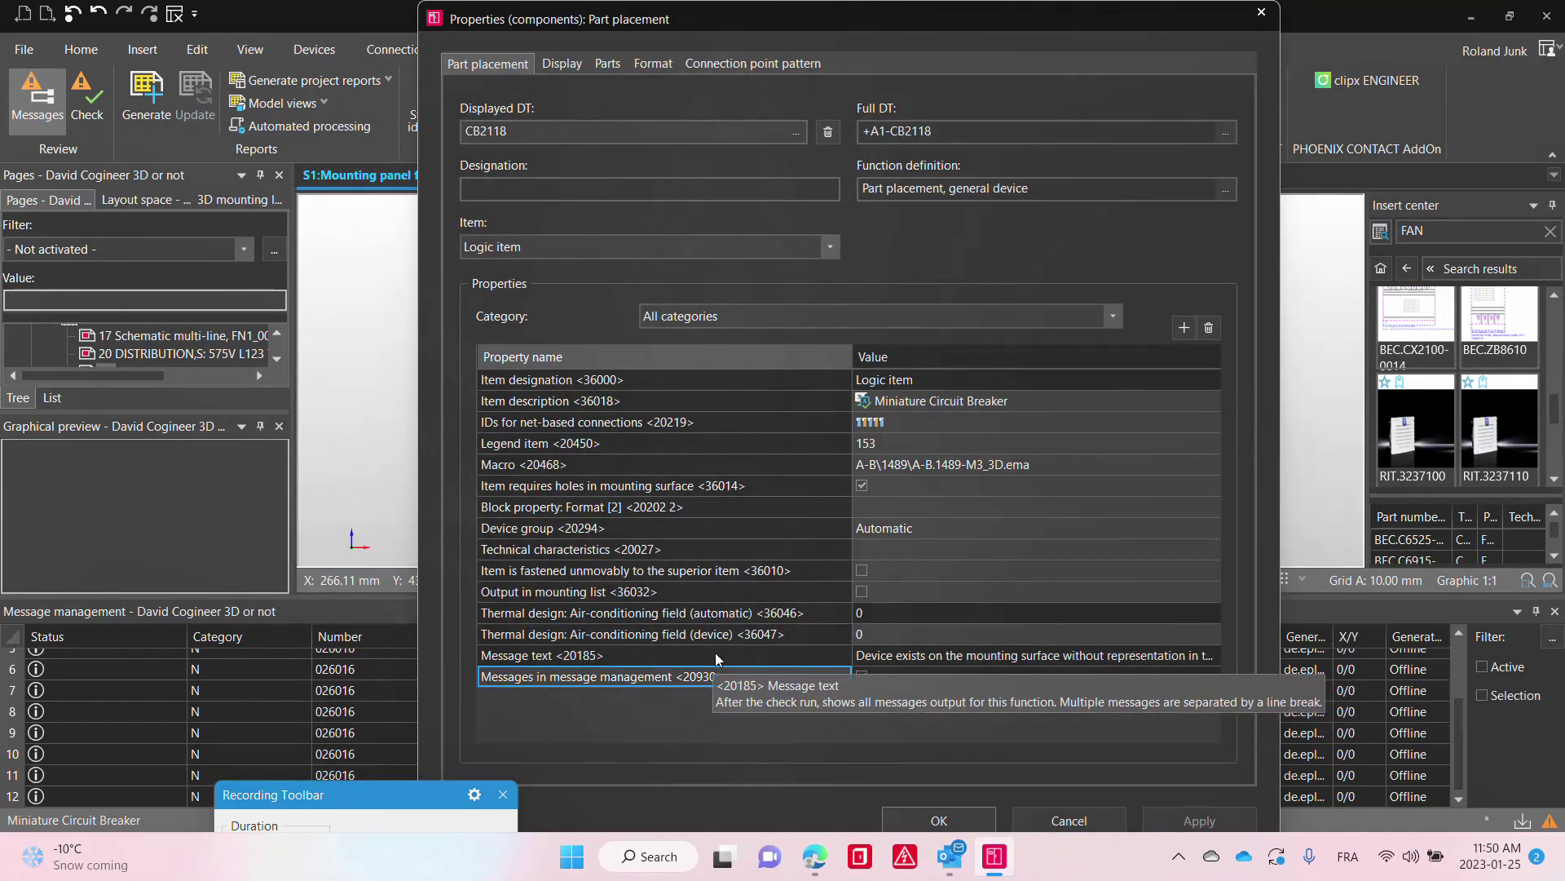
mouse_move(727, 682)
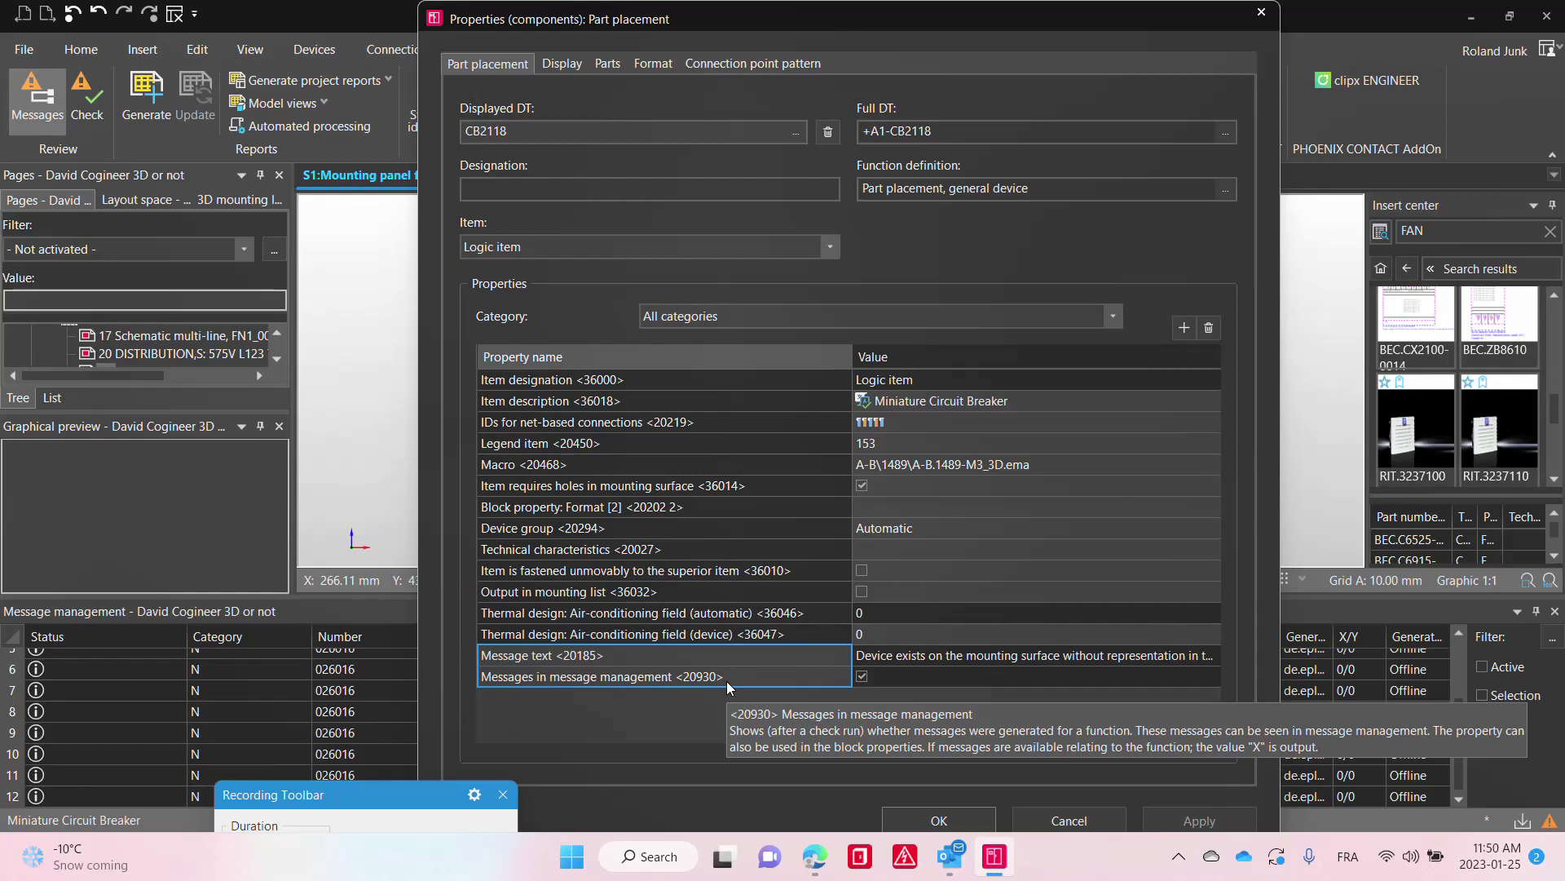
key("Escape")
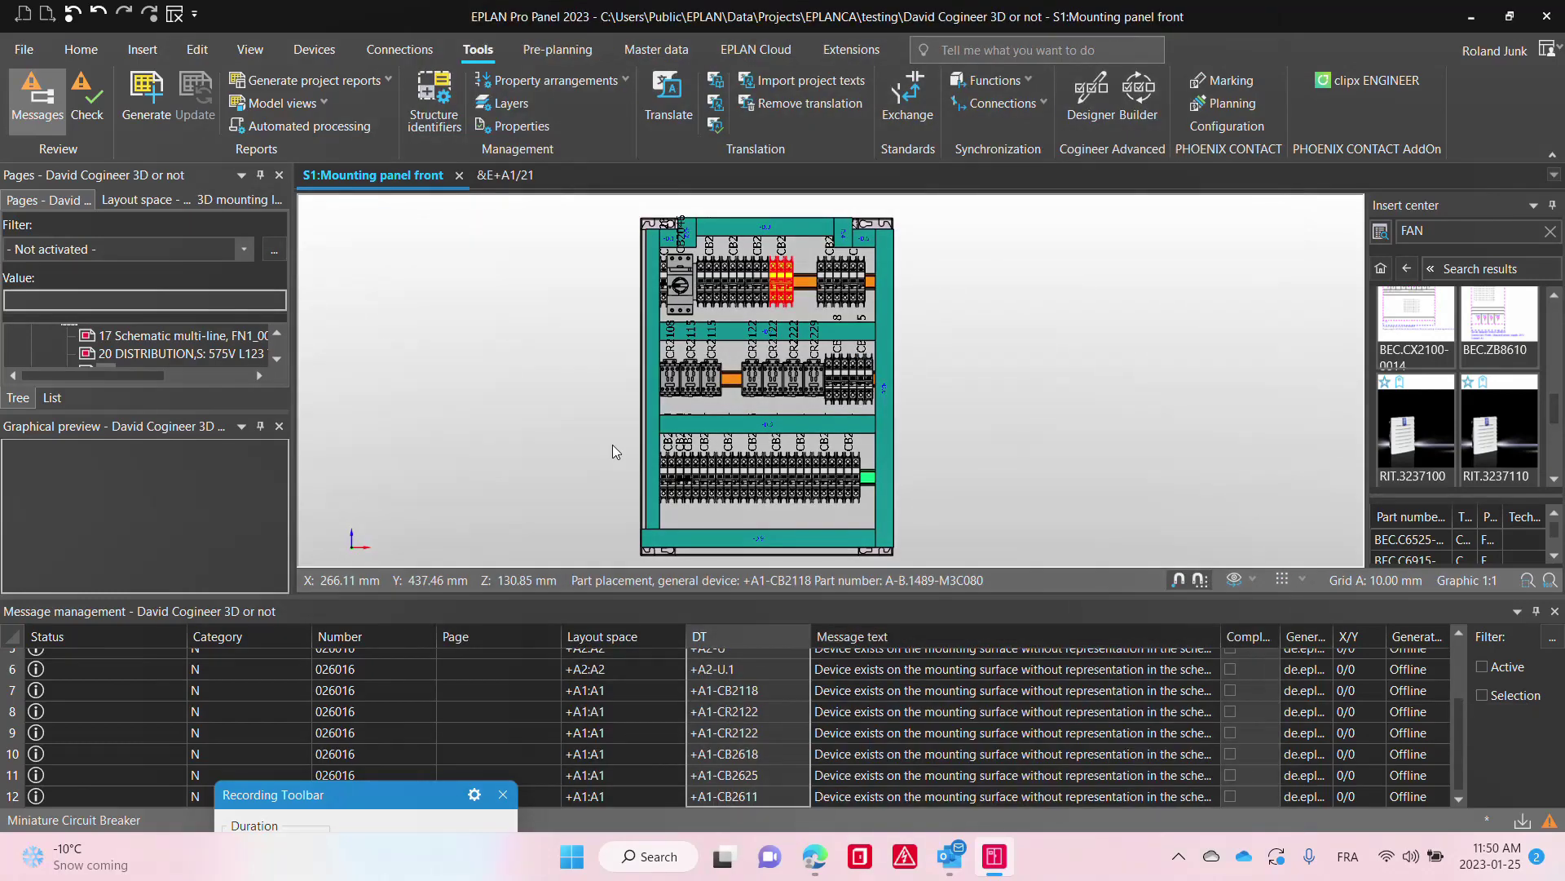
Step: Open the Devices navigator with filter criterion Messages in message management
left_click(315, 50)
left_click(26, 102)
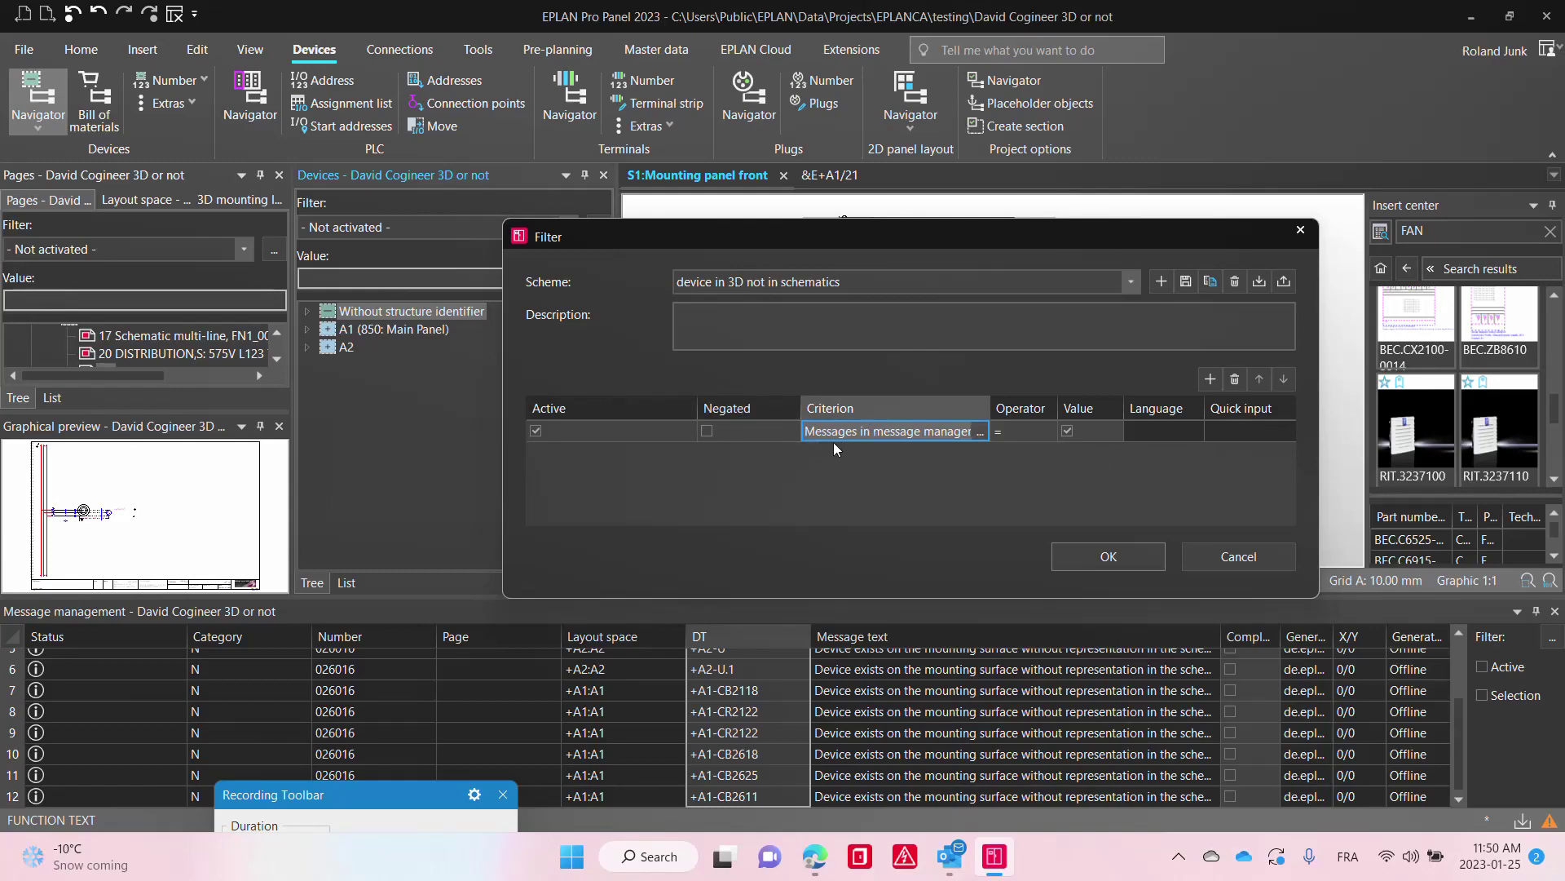
left_click(981, 432)
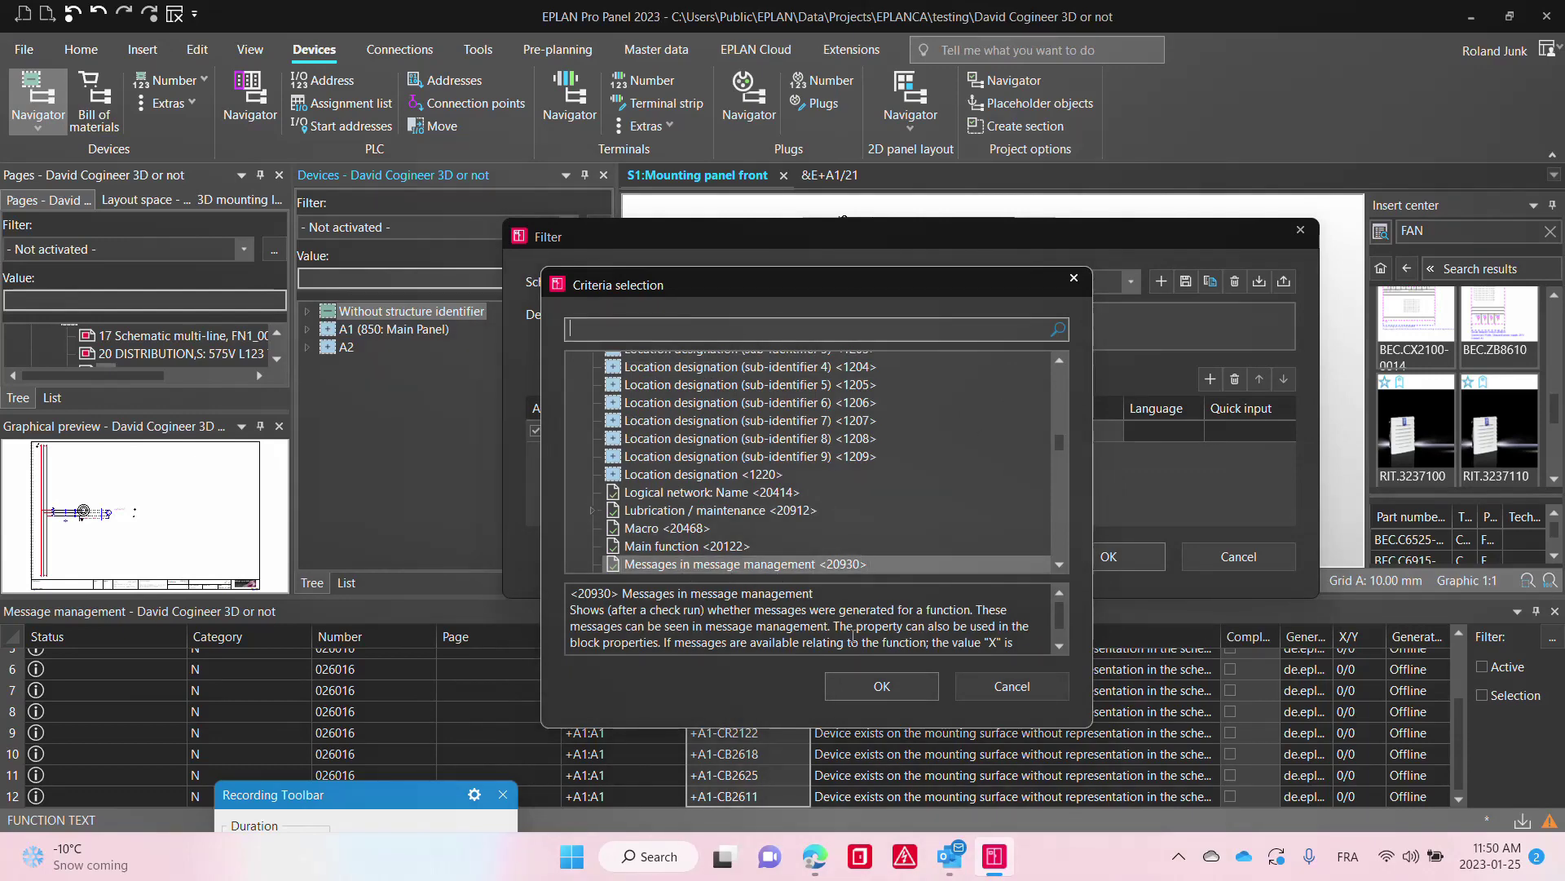
left_click(877, 685)
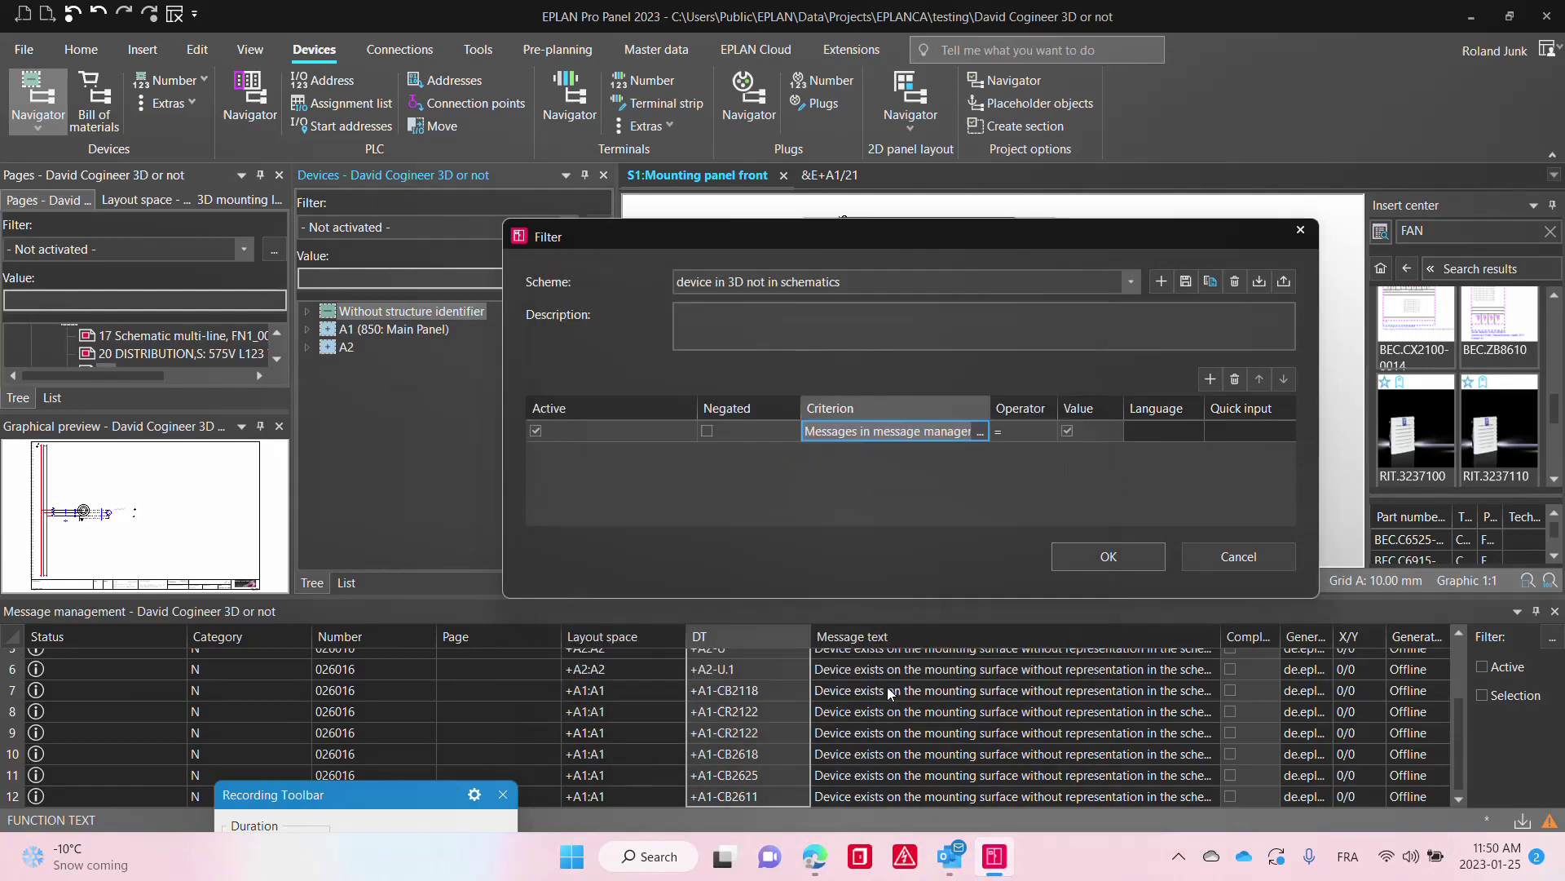
Step: Apply the 'device in 3D not in schematics' filter and select CB2111 through CR2122 under A1
left_click(1124, 559)
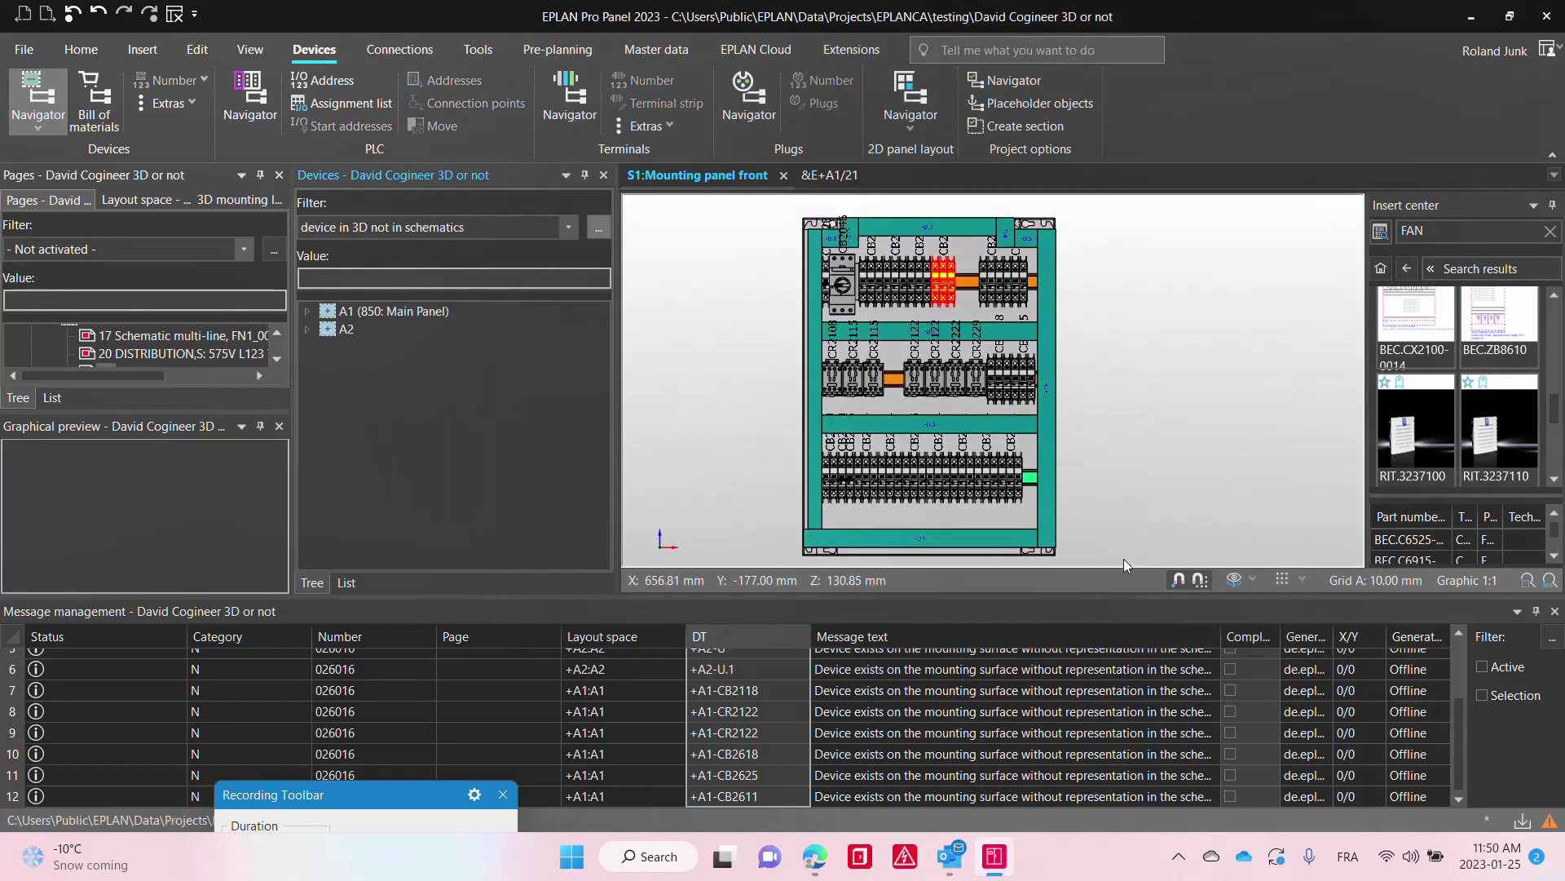
left_click(386, 312)
double_click(386, 313)
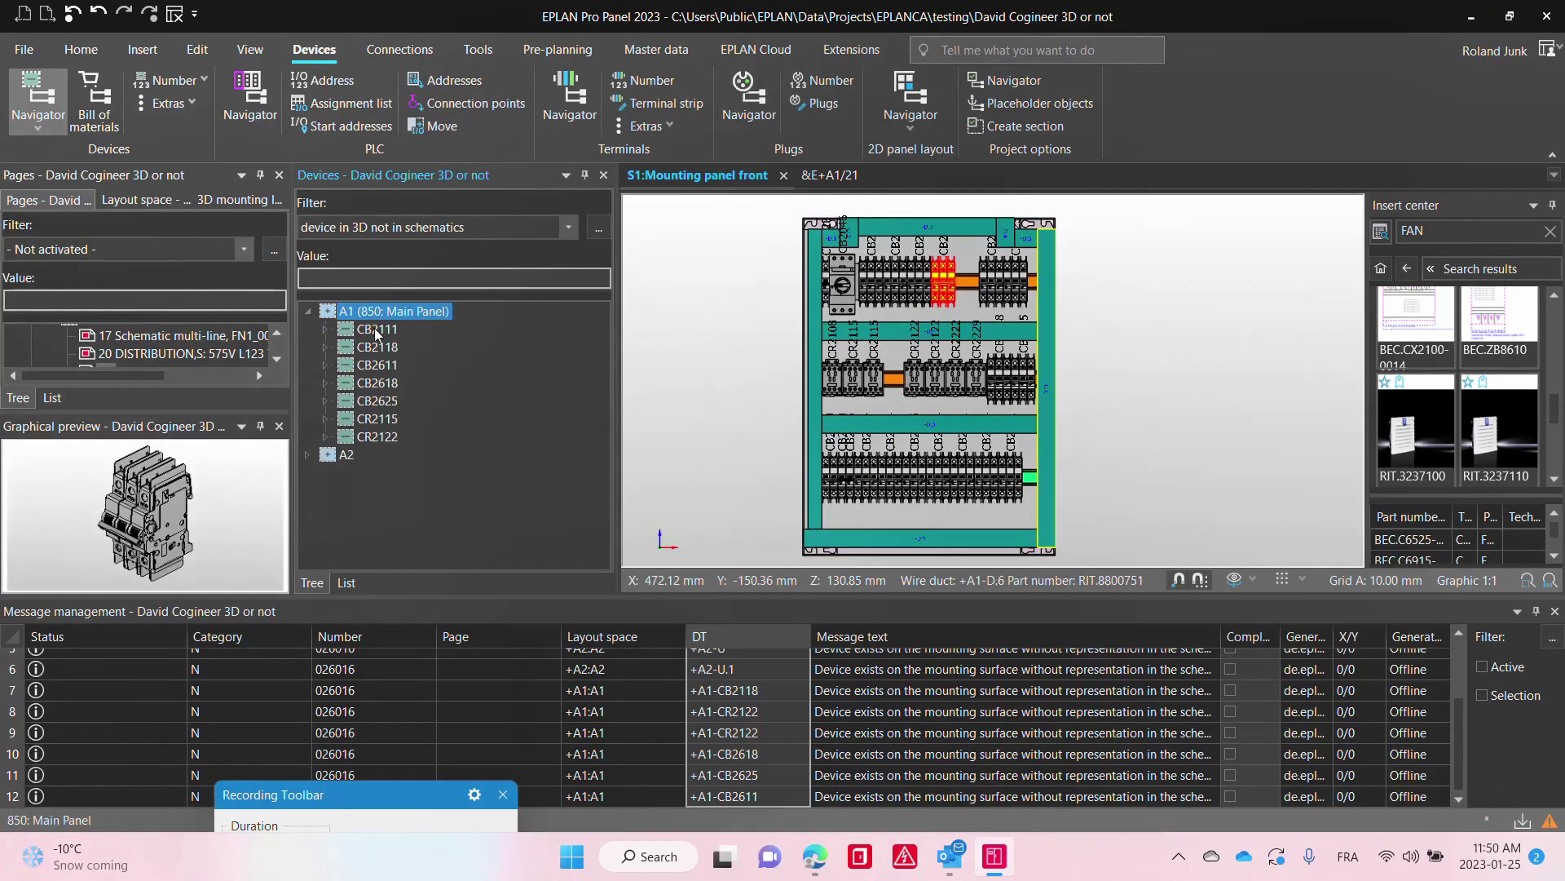
left_click(377, 332)
left_click(385, 440, "shift")
right_click(386, 443)
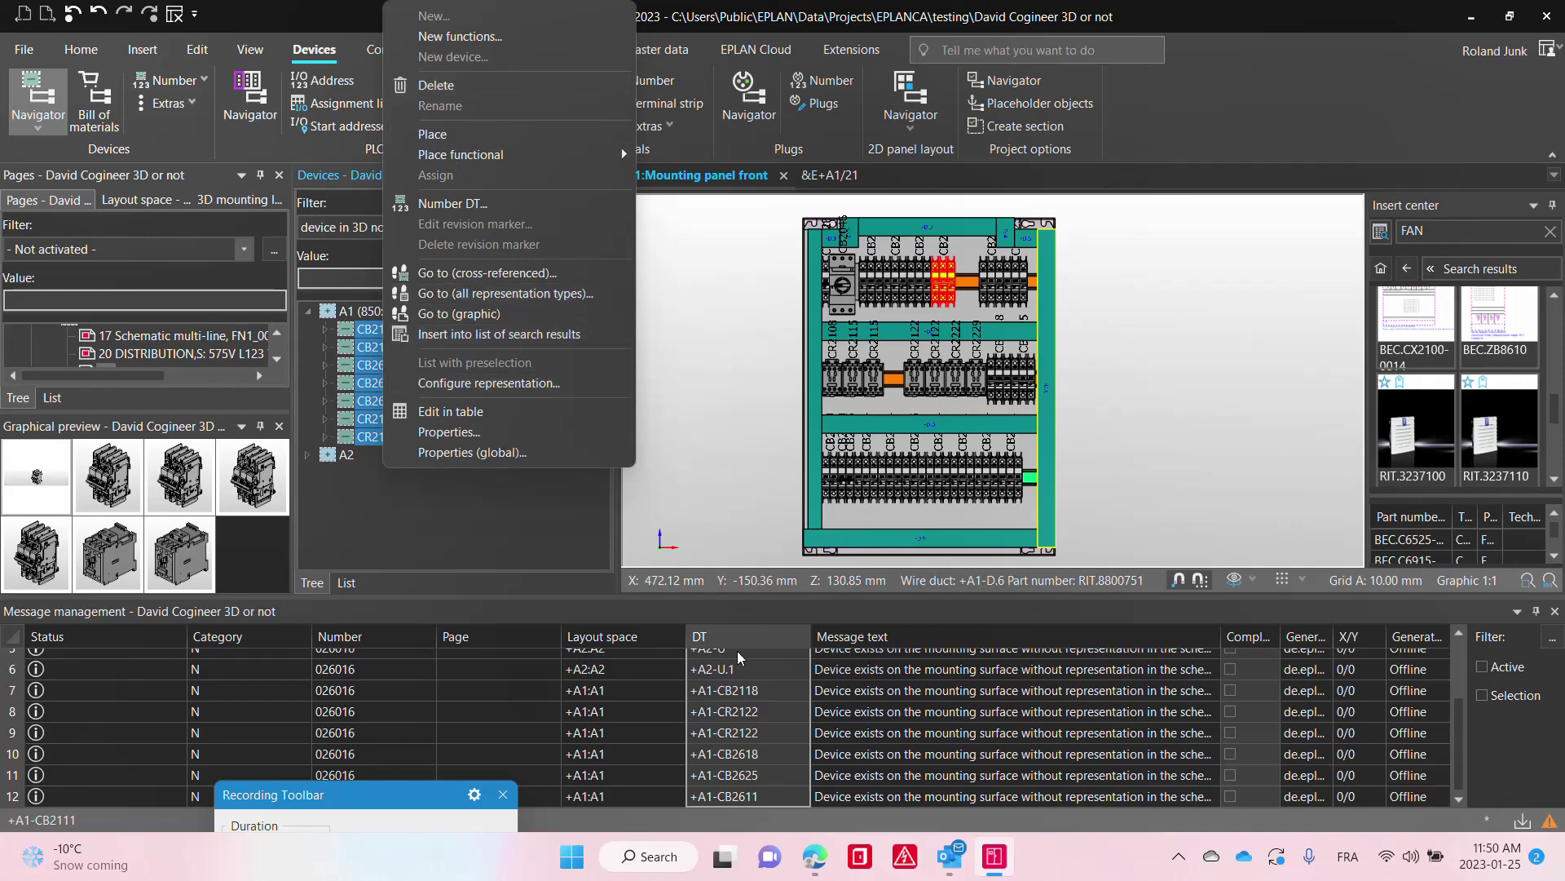
Step: Select all message DT cells and synchronize them to the device tree
left_click(744, 721)
right_click(744, 720)
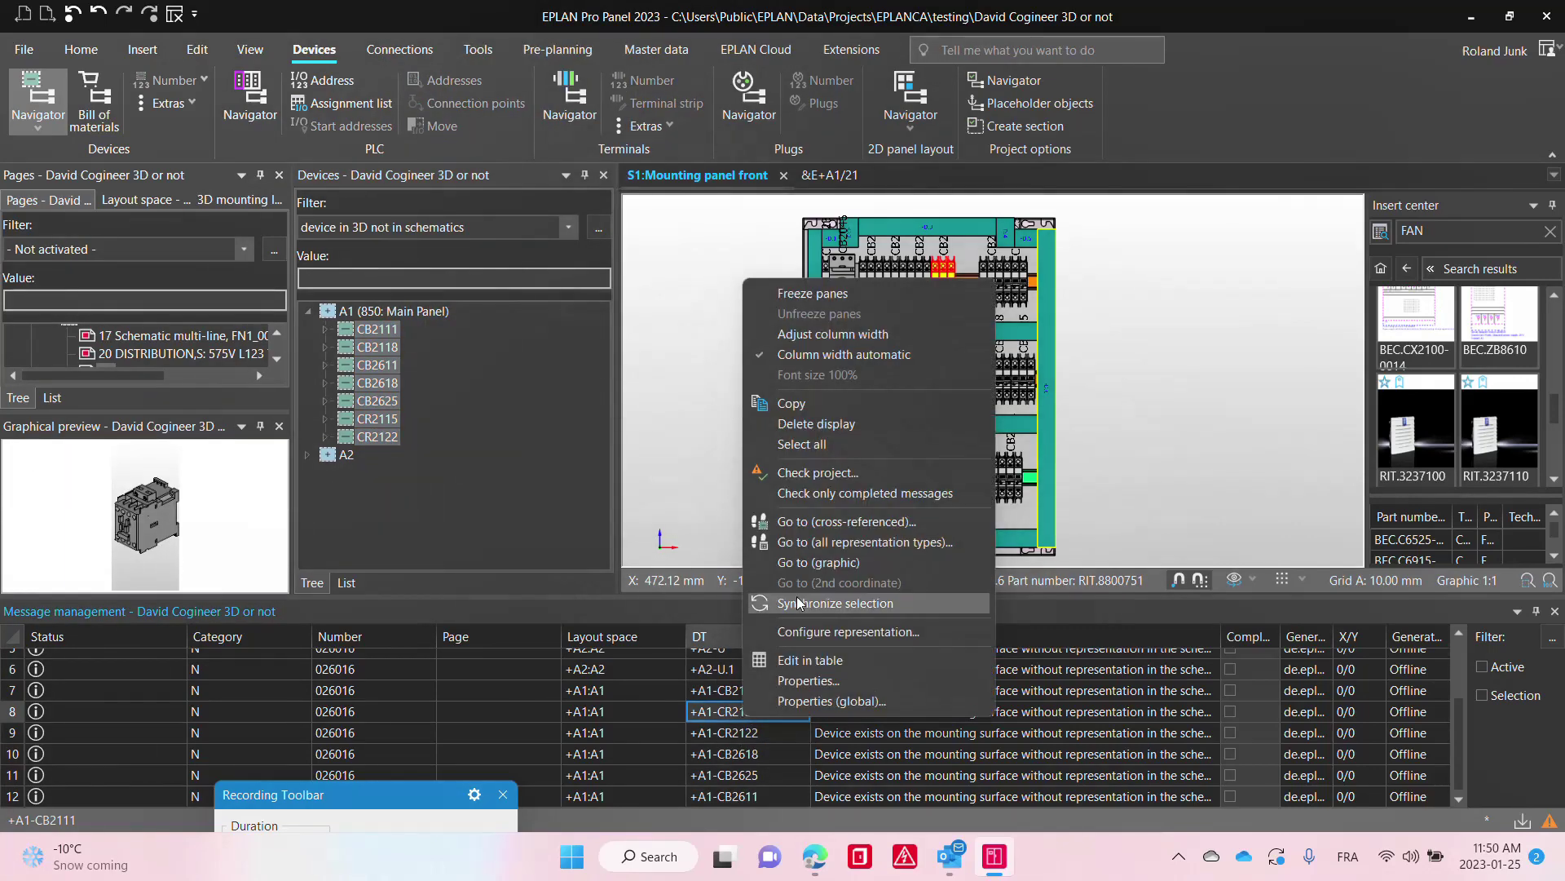
left_click(731, 715)
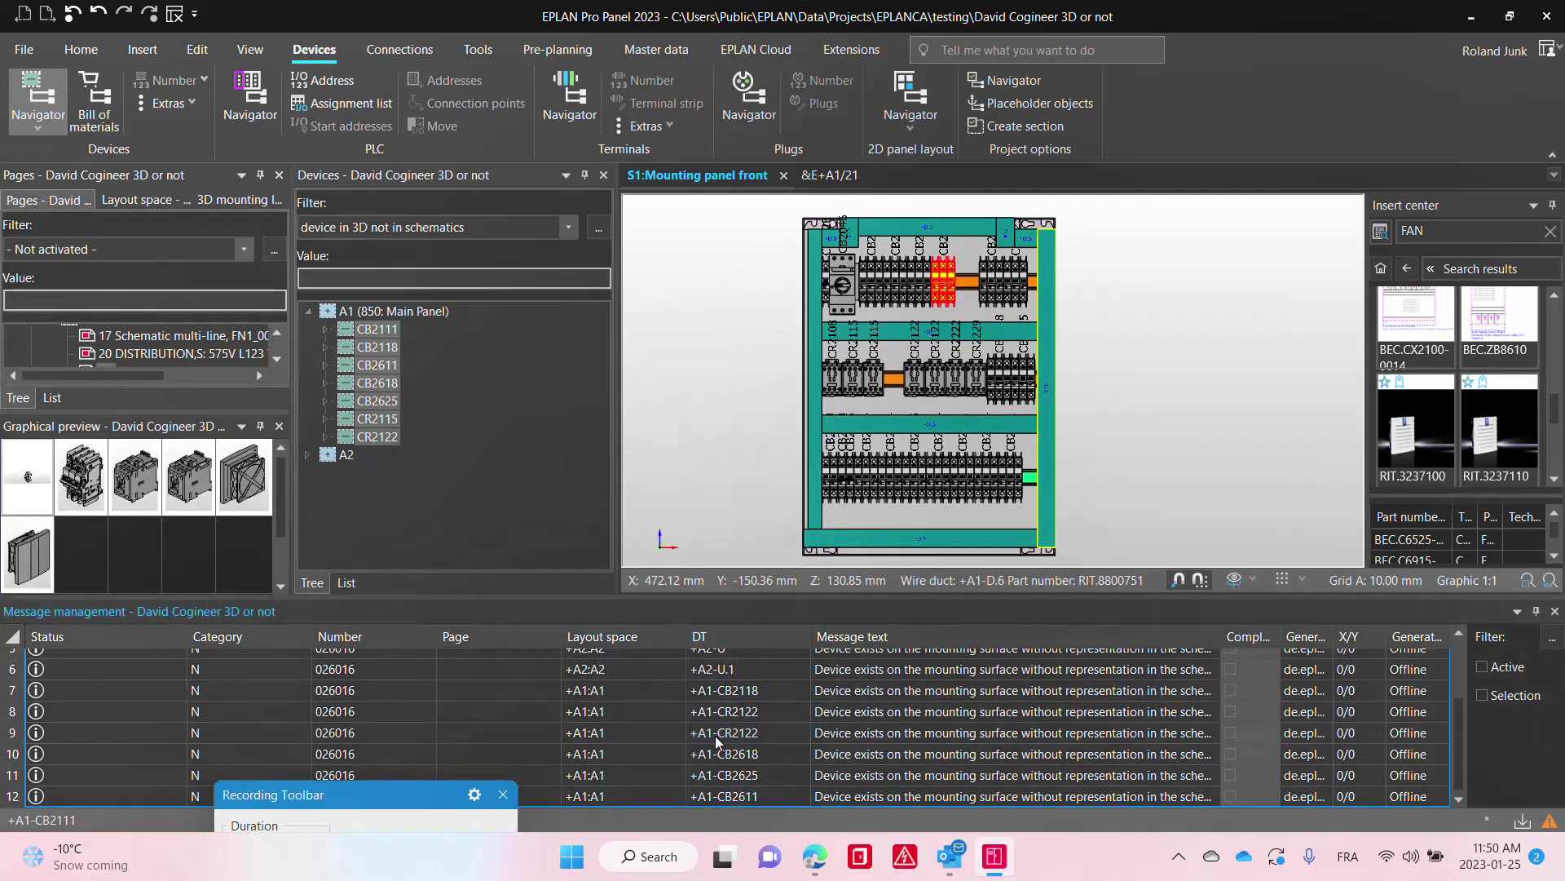
left_click_drag(724, 667, 744, 810)
right_click(744, 810)
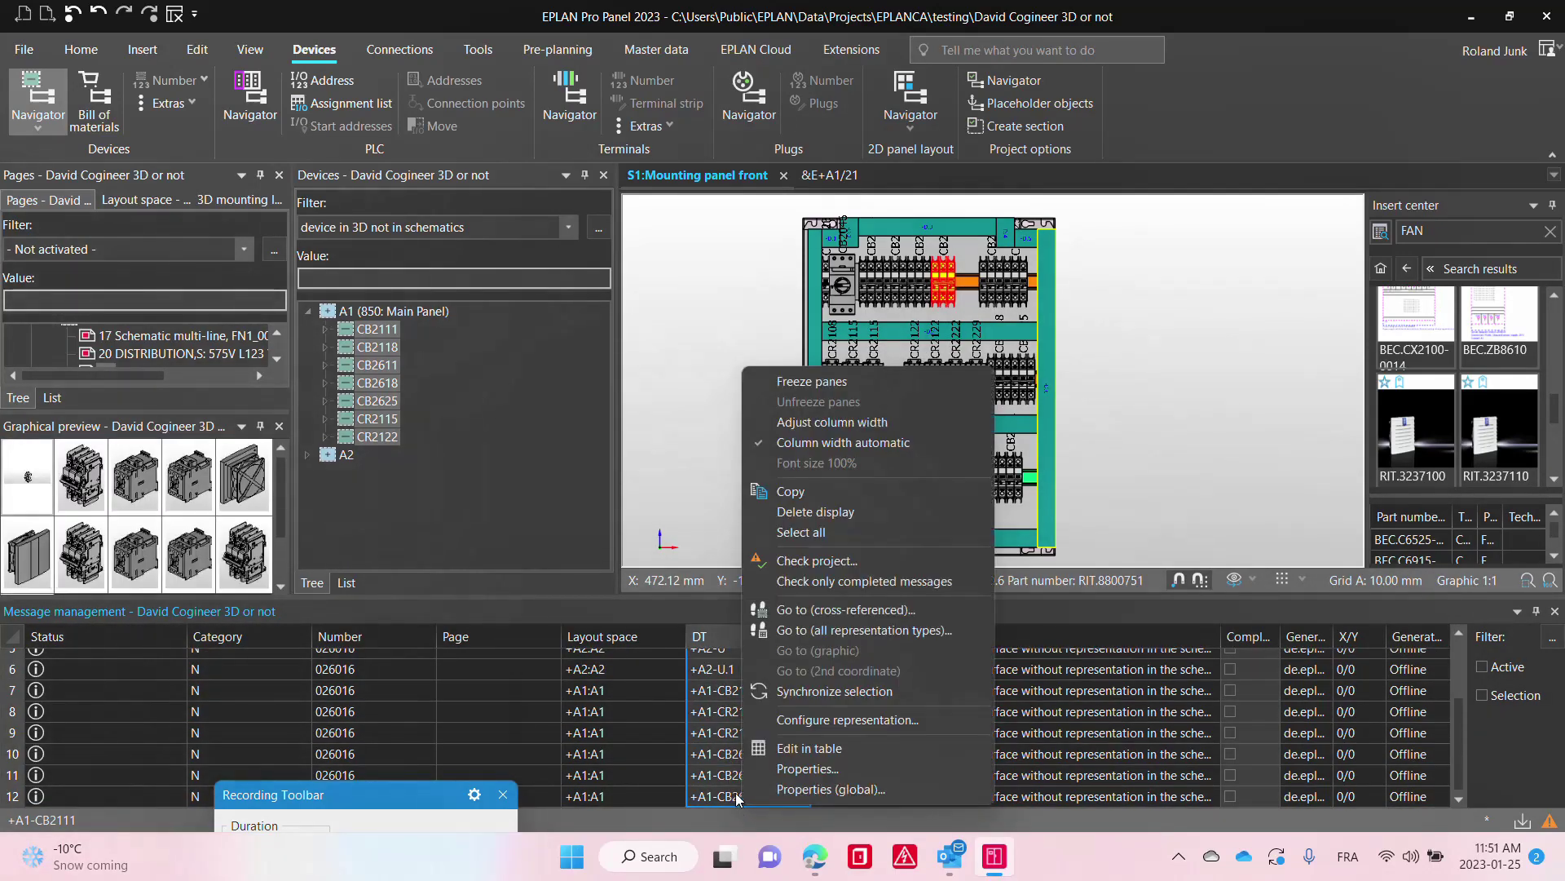
left_click(786, 693)
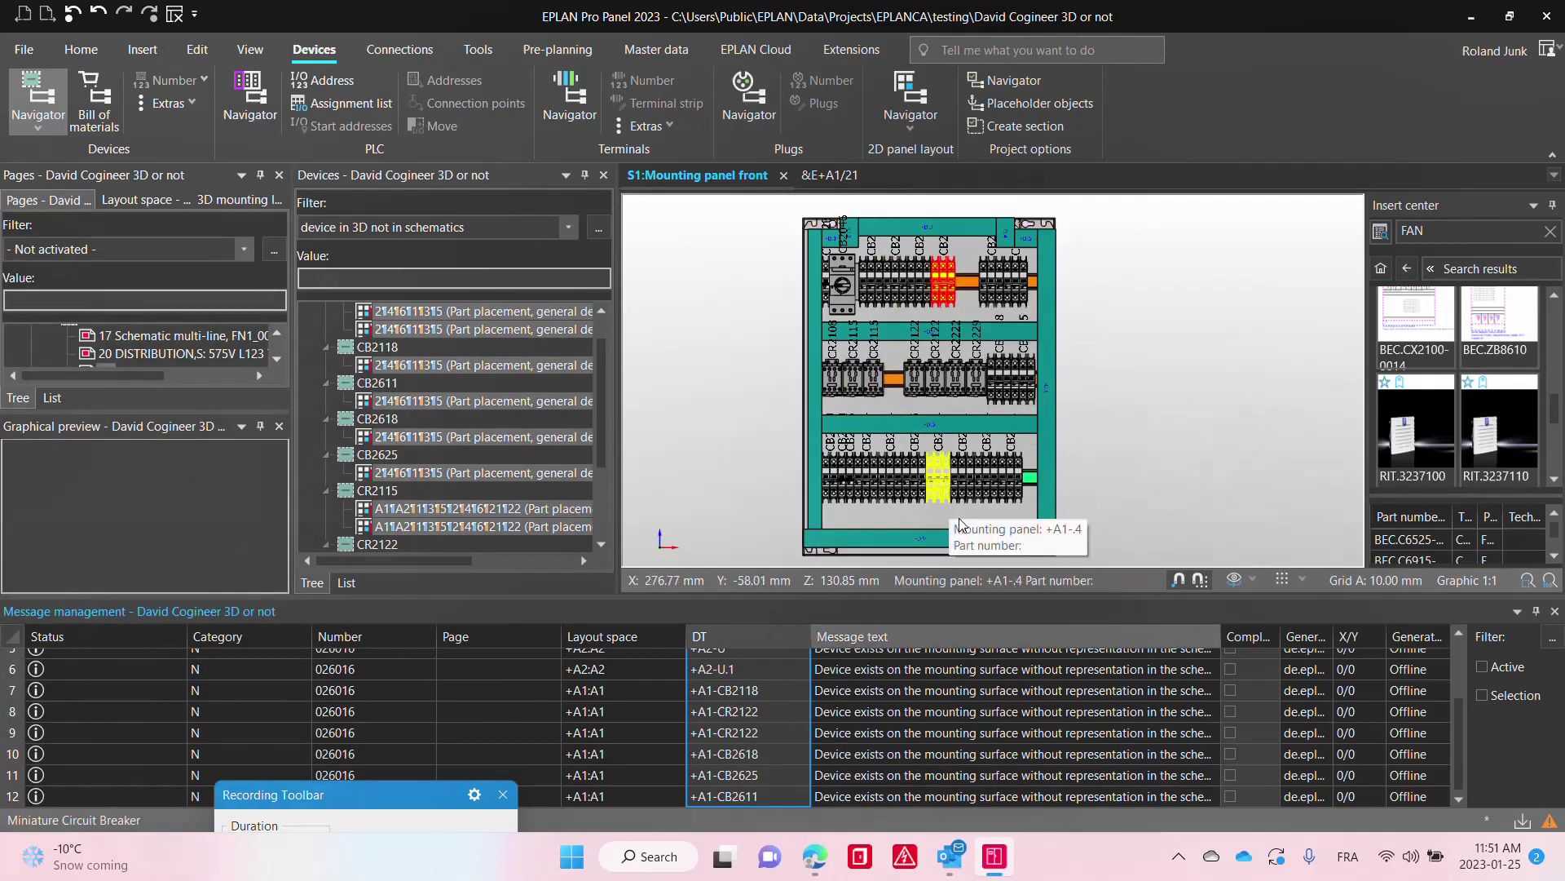
Step: Highlight the flagged devices on the mounting panel and select the first CB2111 placement
right_click(729, 728)
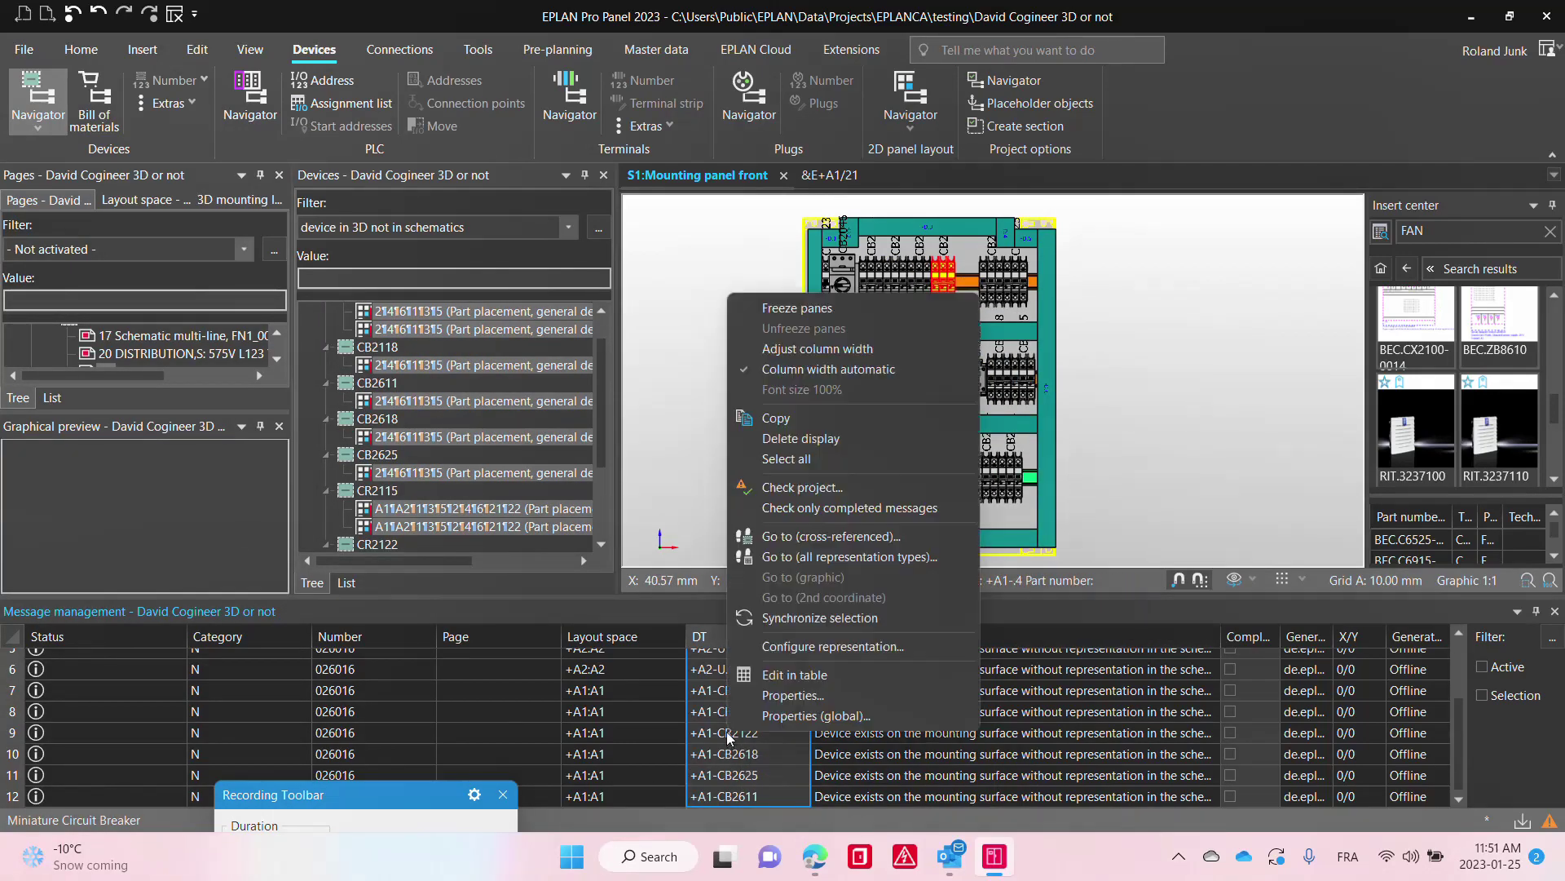
left_click(822, 618)
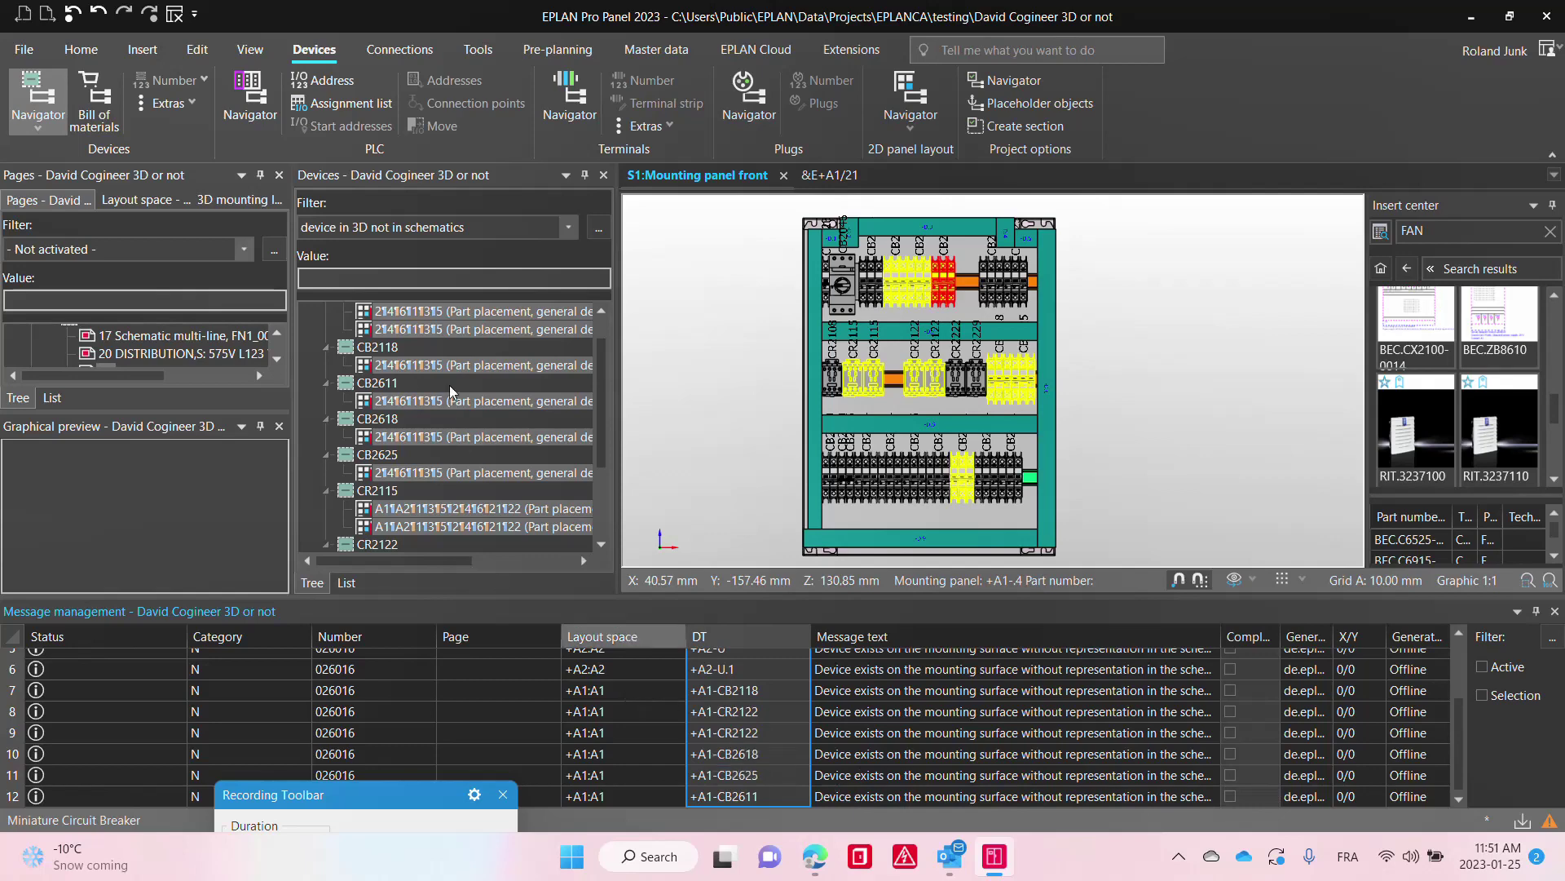
left_click(427, 329)
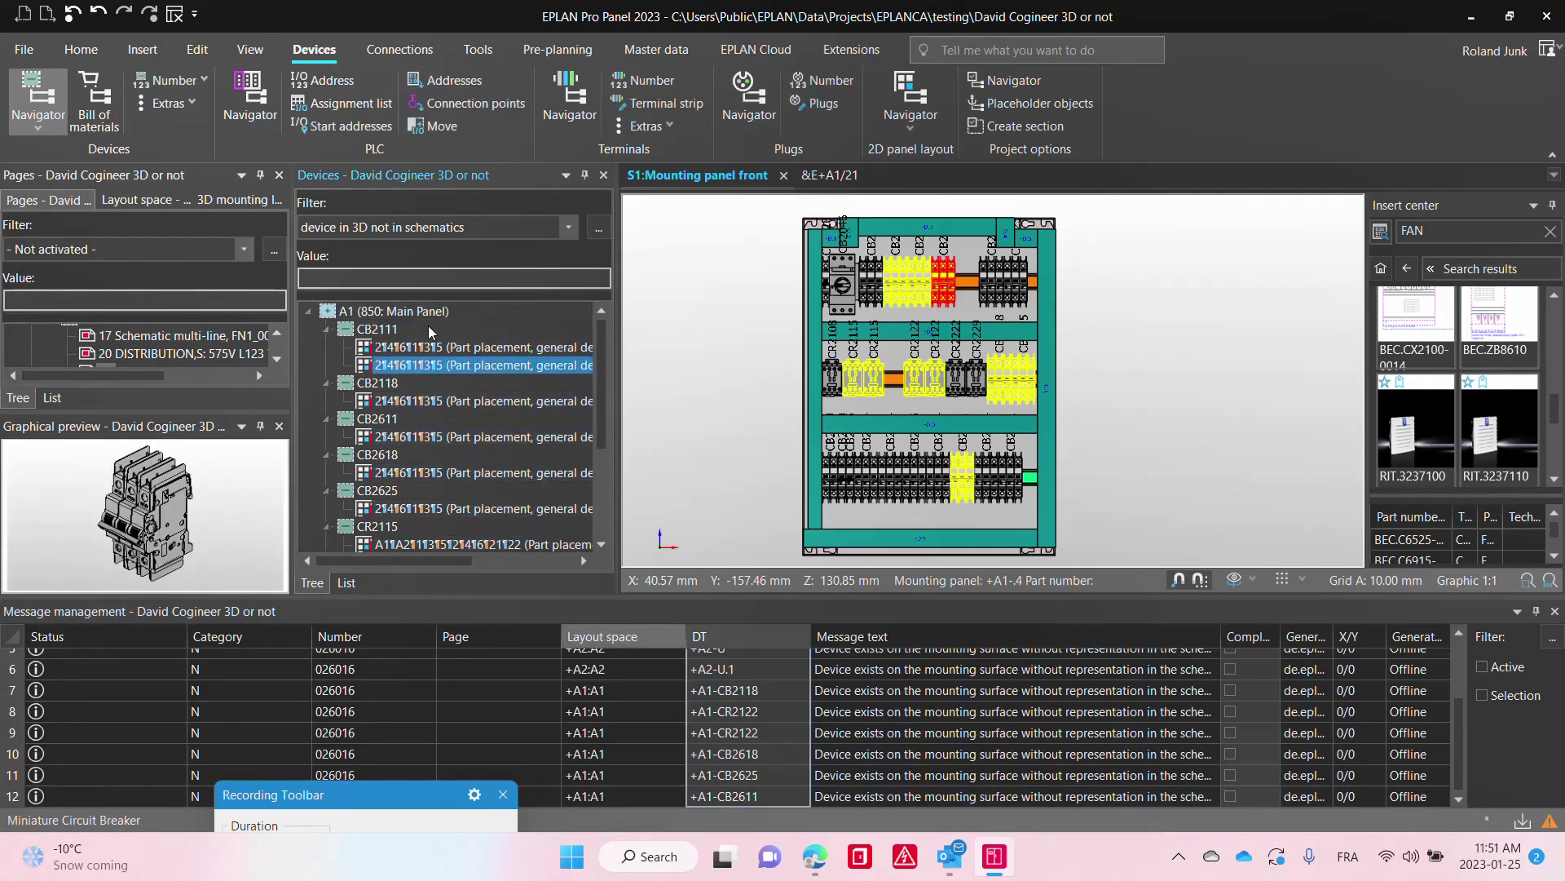
scroll(422, 504, "down", 3)
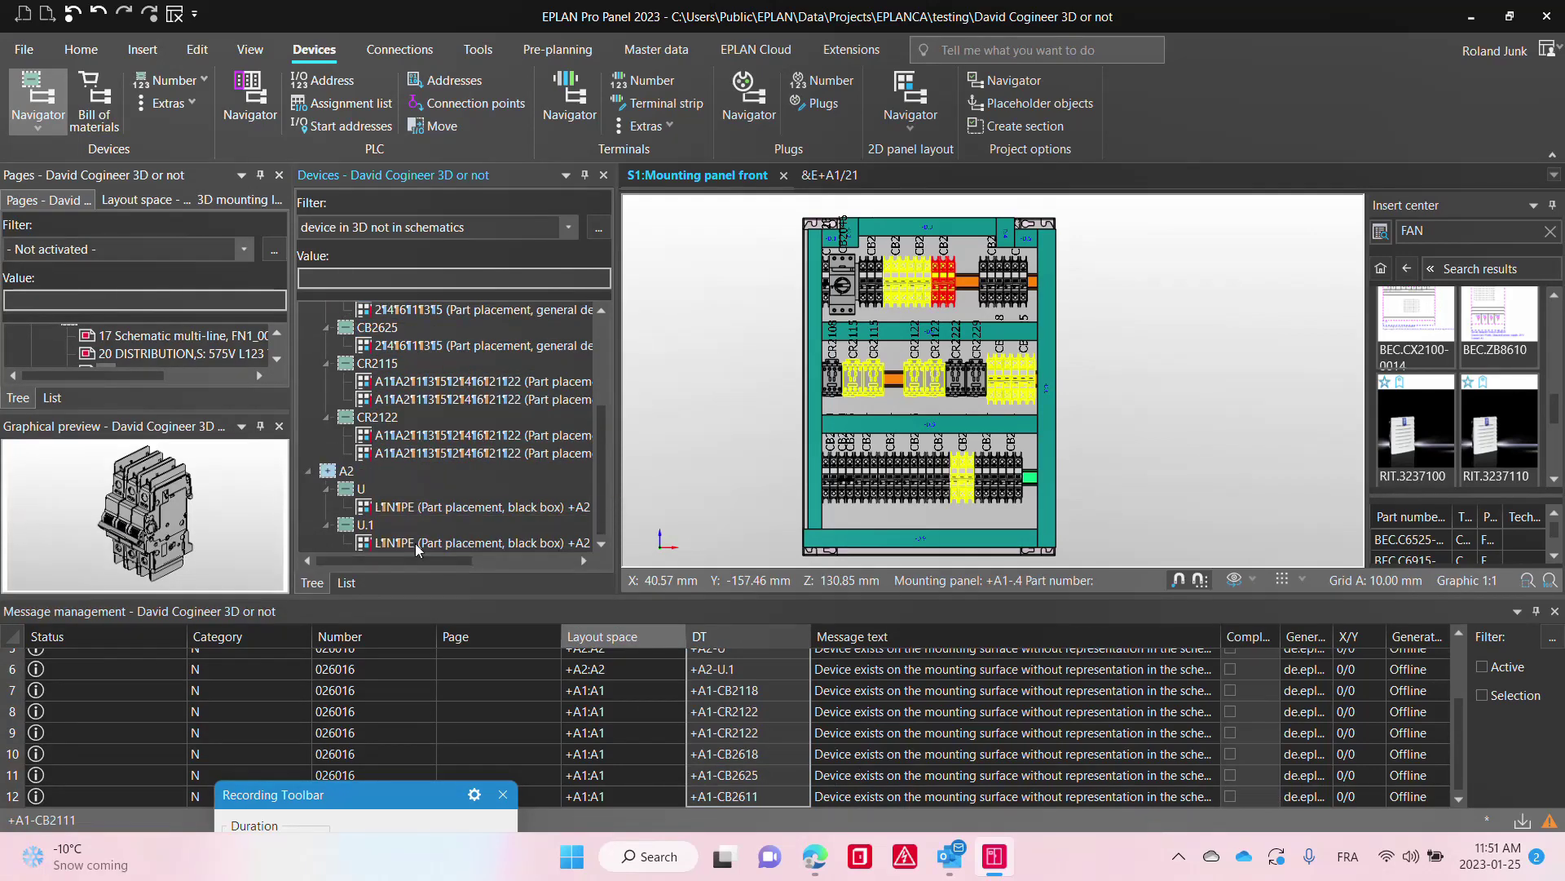
Step: Delete the CB2111–CR2122 placements, confirm with Yes, and close Message management
left_click(418, 453, "shift")
right_click(418, 451)
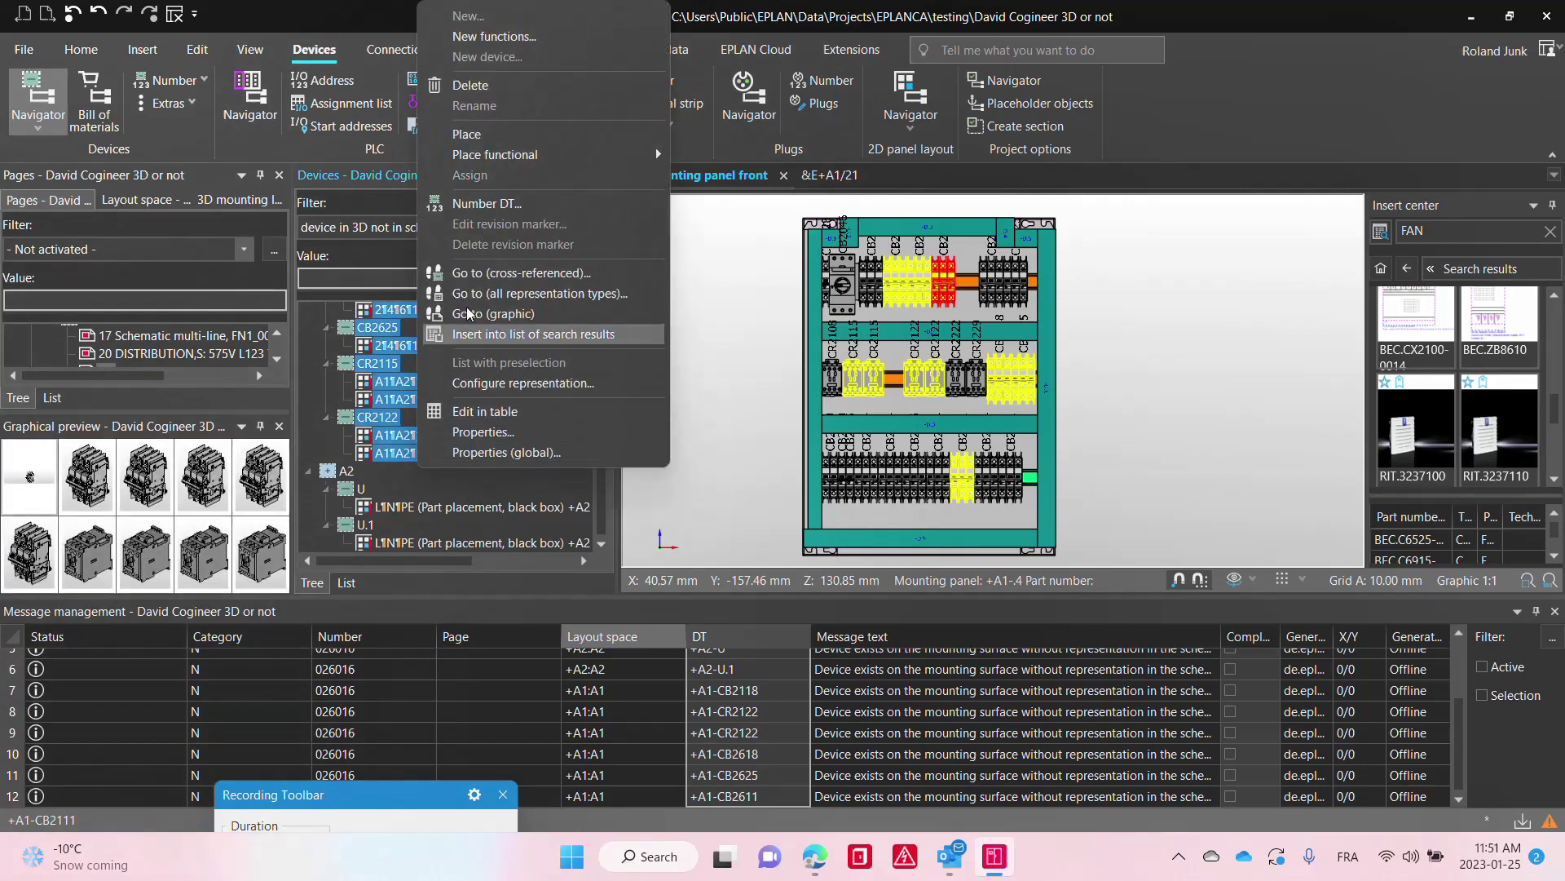
left_click(487, 85)
left_click(820, 431)
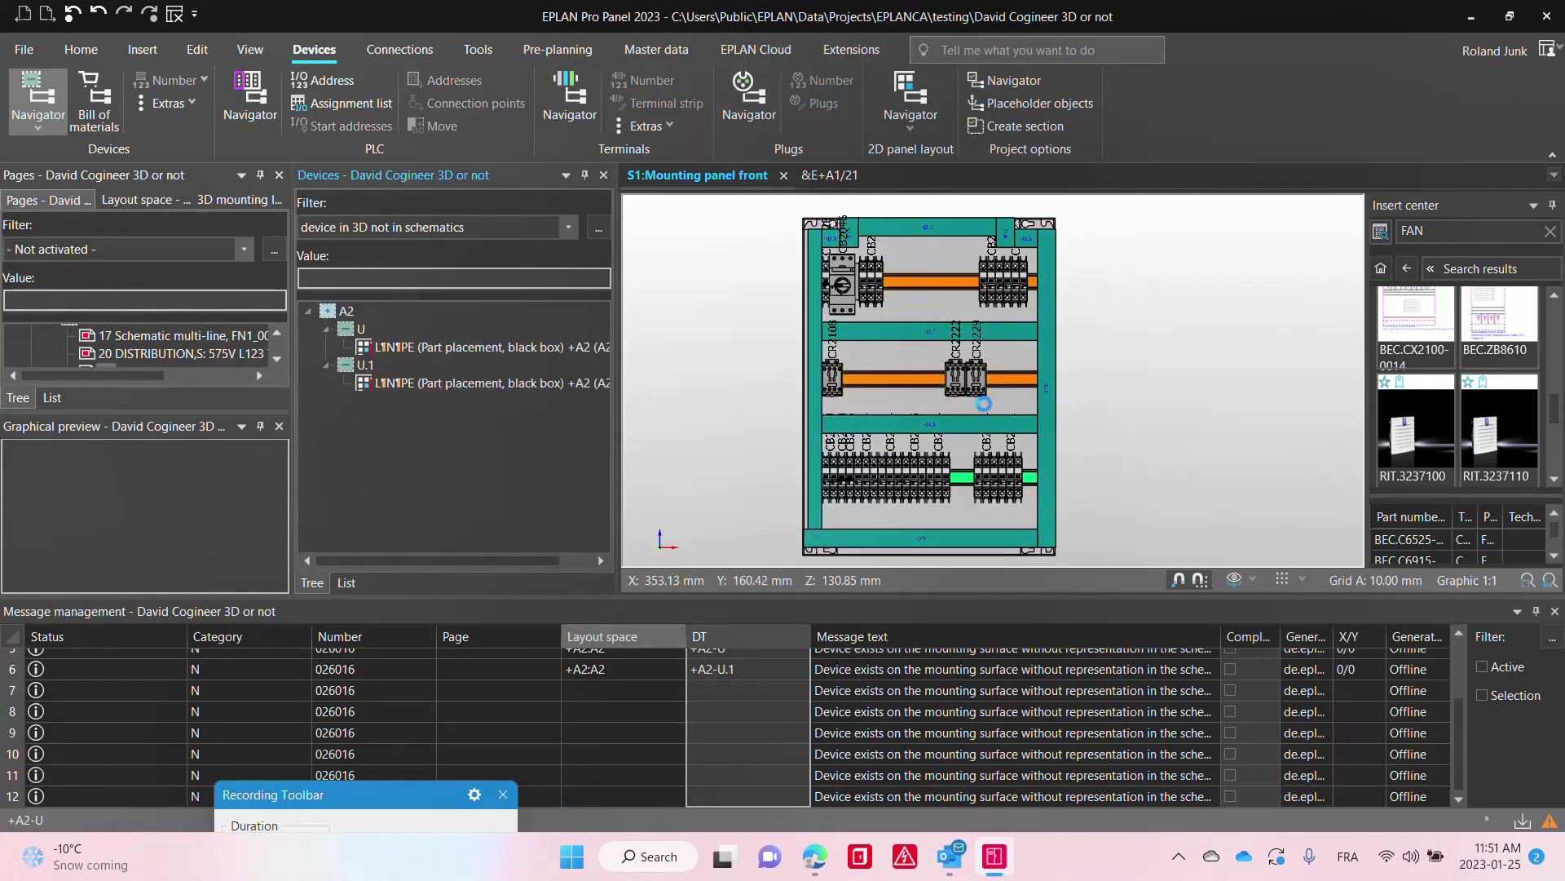
left_click(1555, 612)
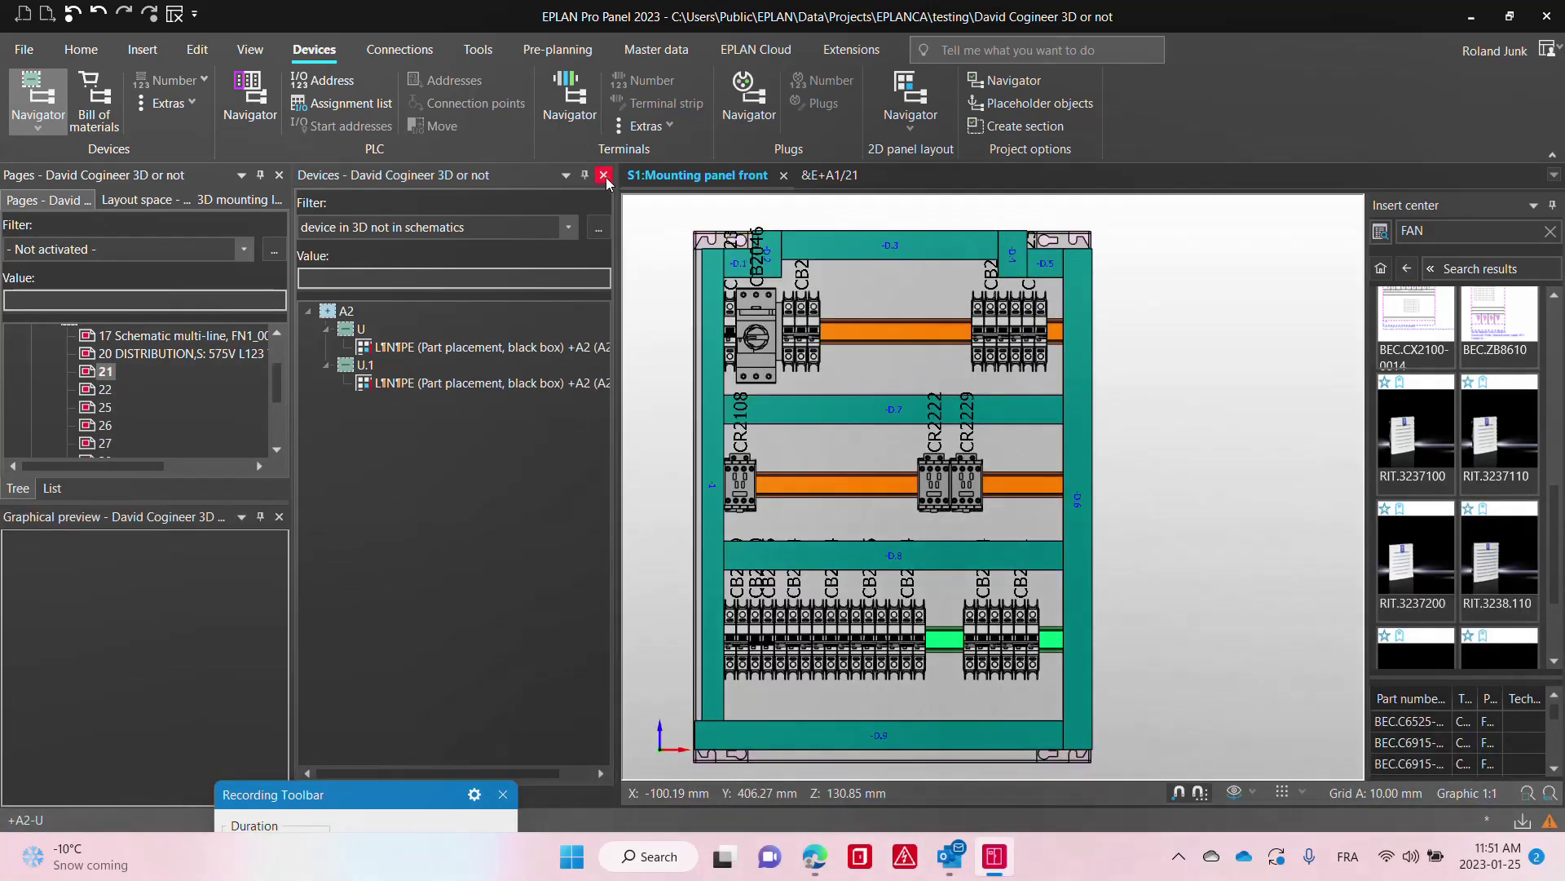
Step: Select breaker CB2218 and jump with F to its schematic and back to 3D
left_click(604, 174)
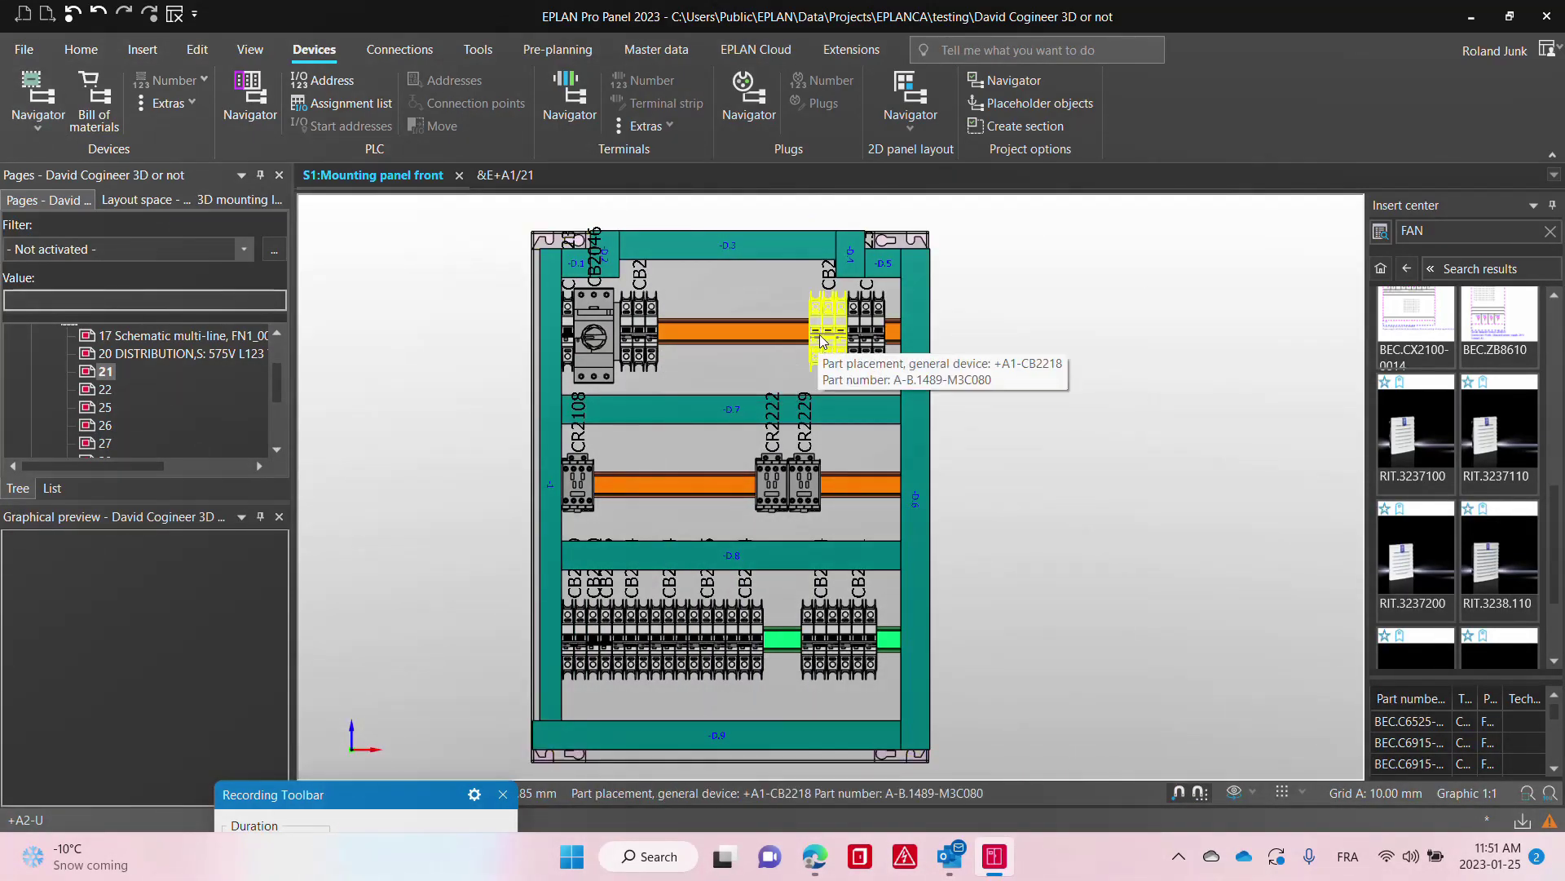
left_click(822, 340)
key("f")
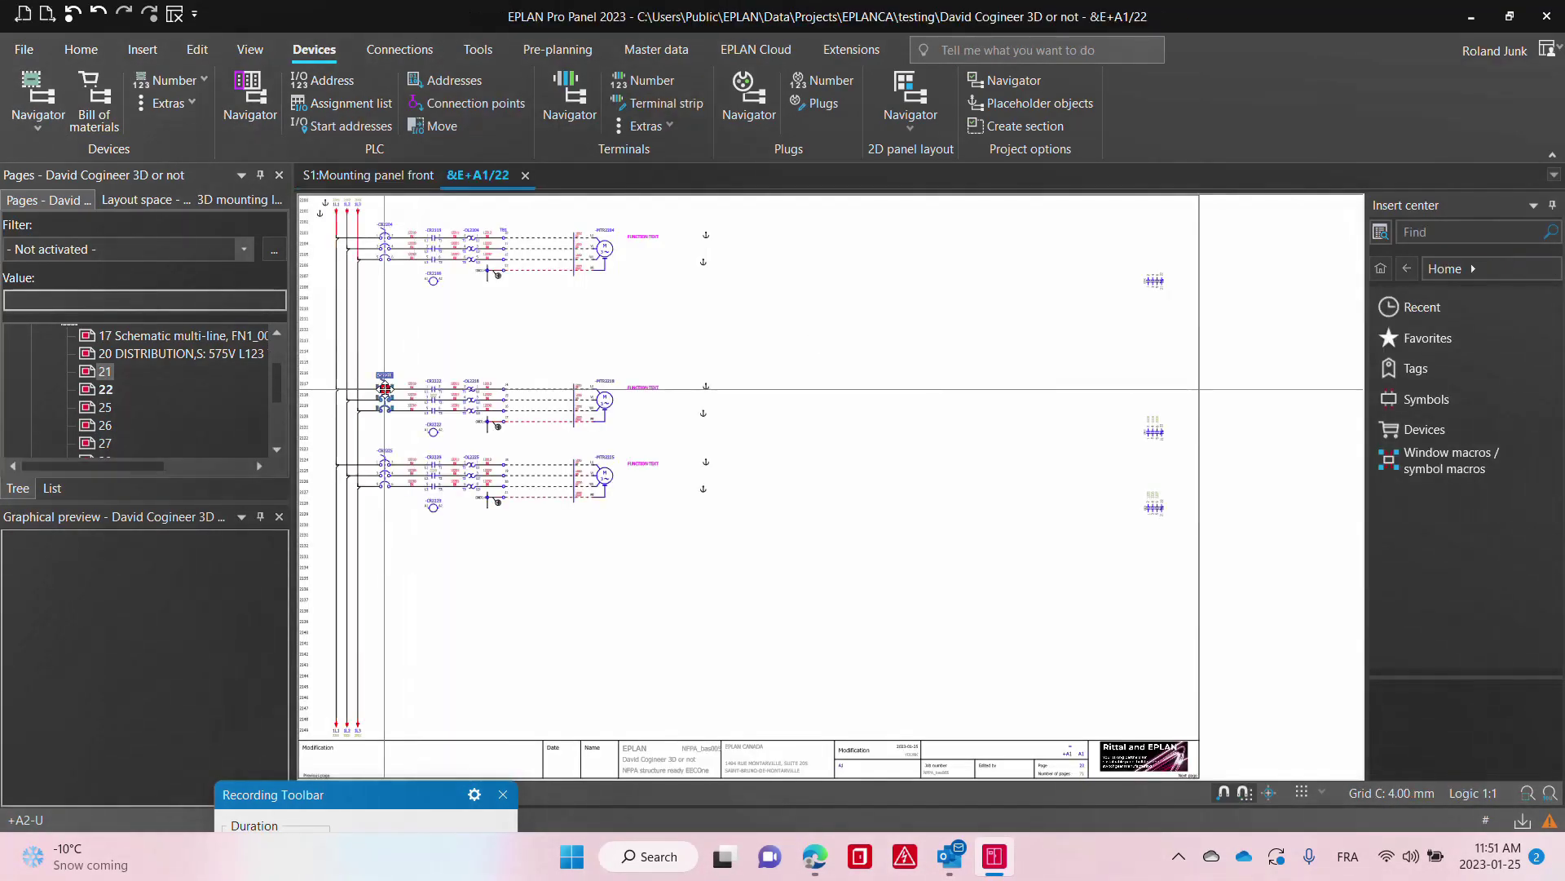
key("f")
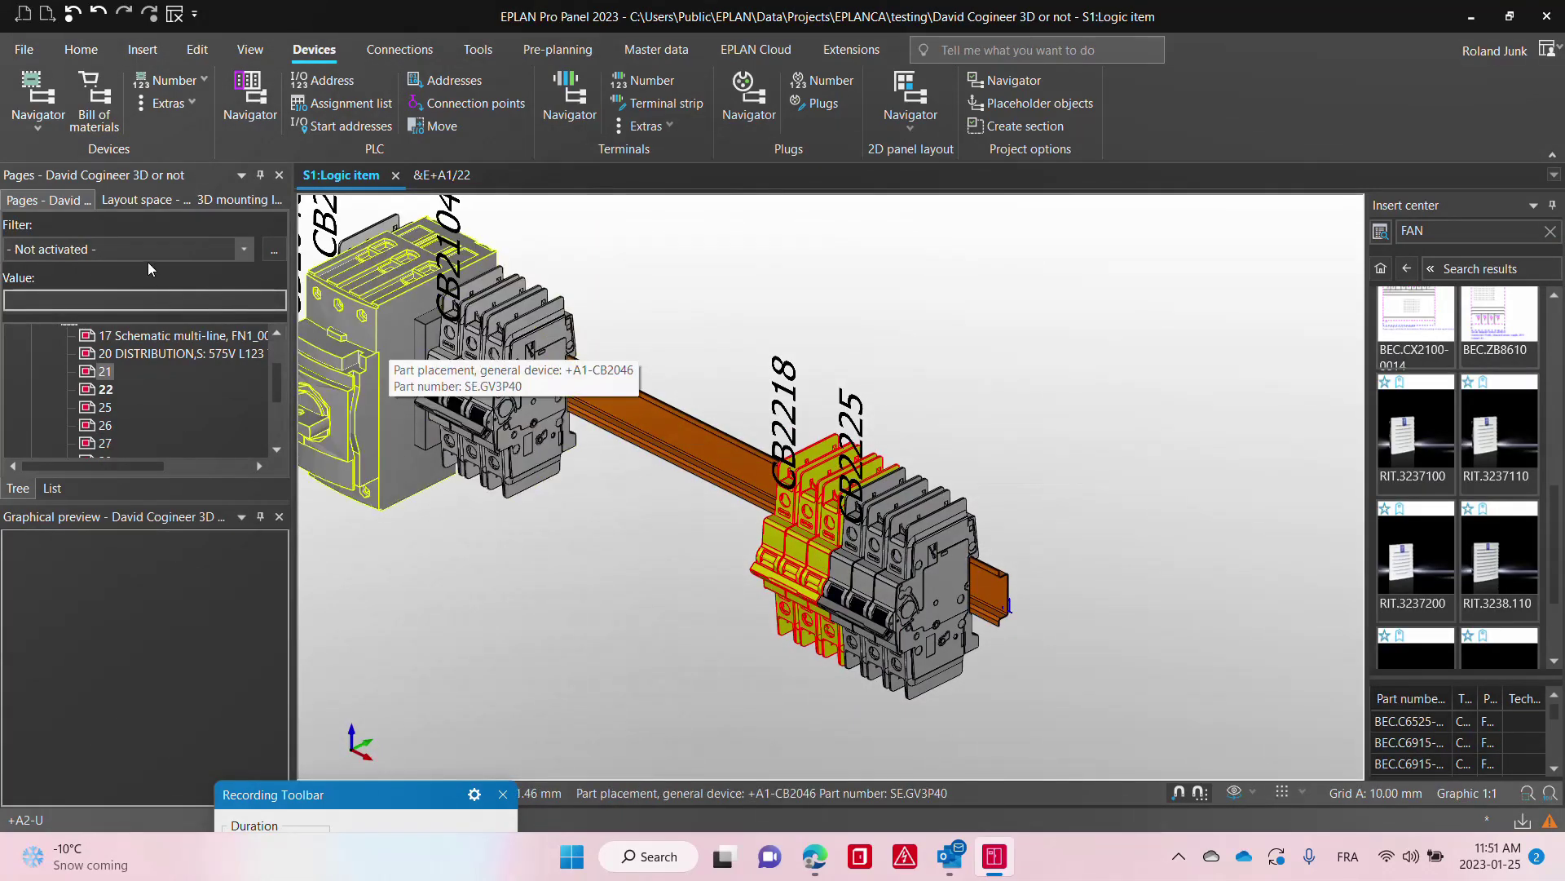
Step: Show the S1:Enclosure from Layout space and set the 3D viewpoint to front
left_click(143, 204)
scroll(176, 398, "up", 5)
scroll(180, 394, "up", 3)
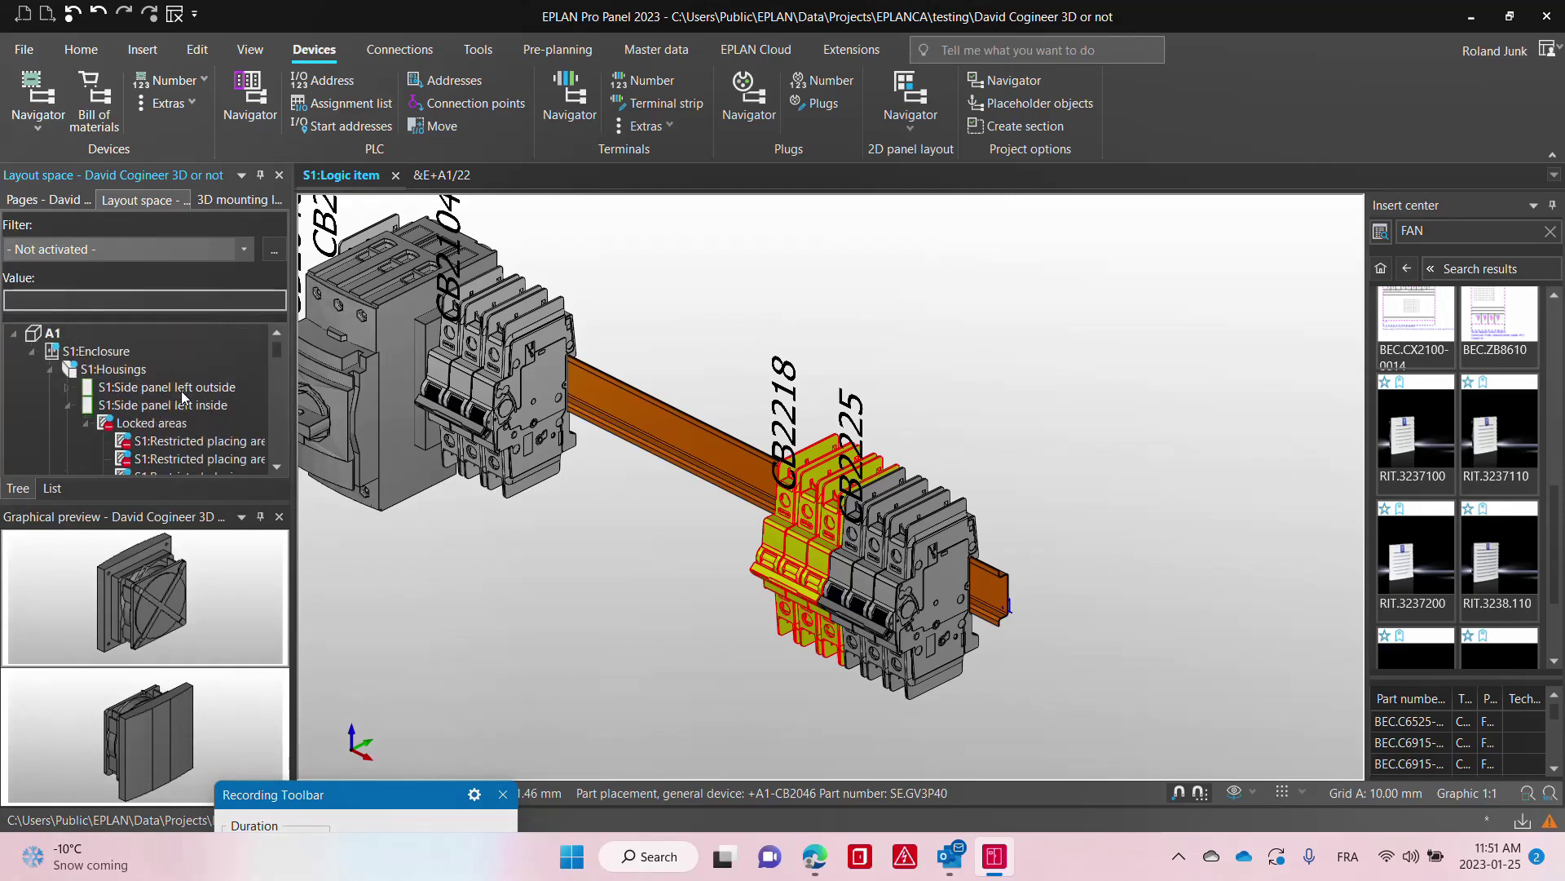
left_click(96, 350)
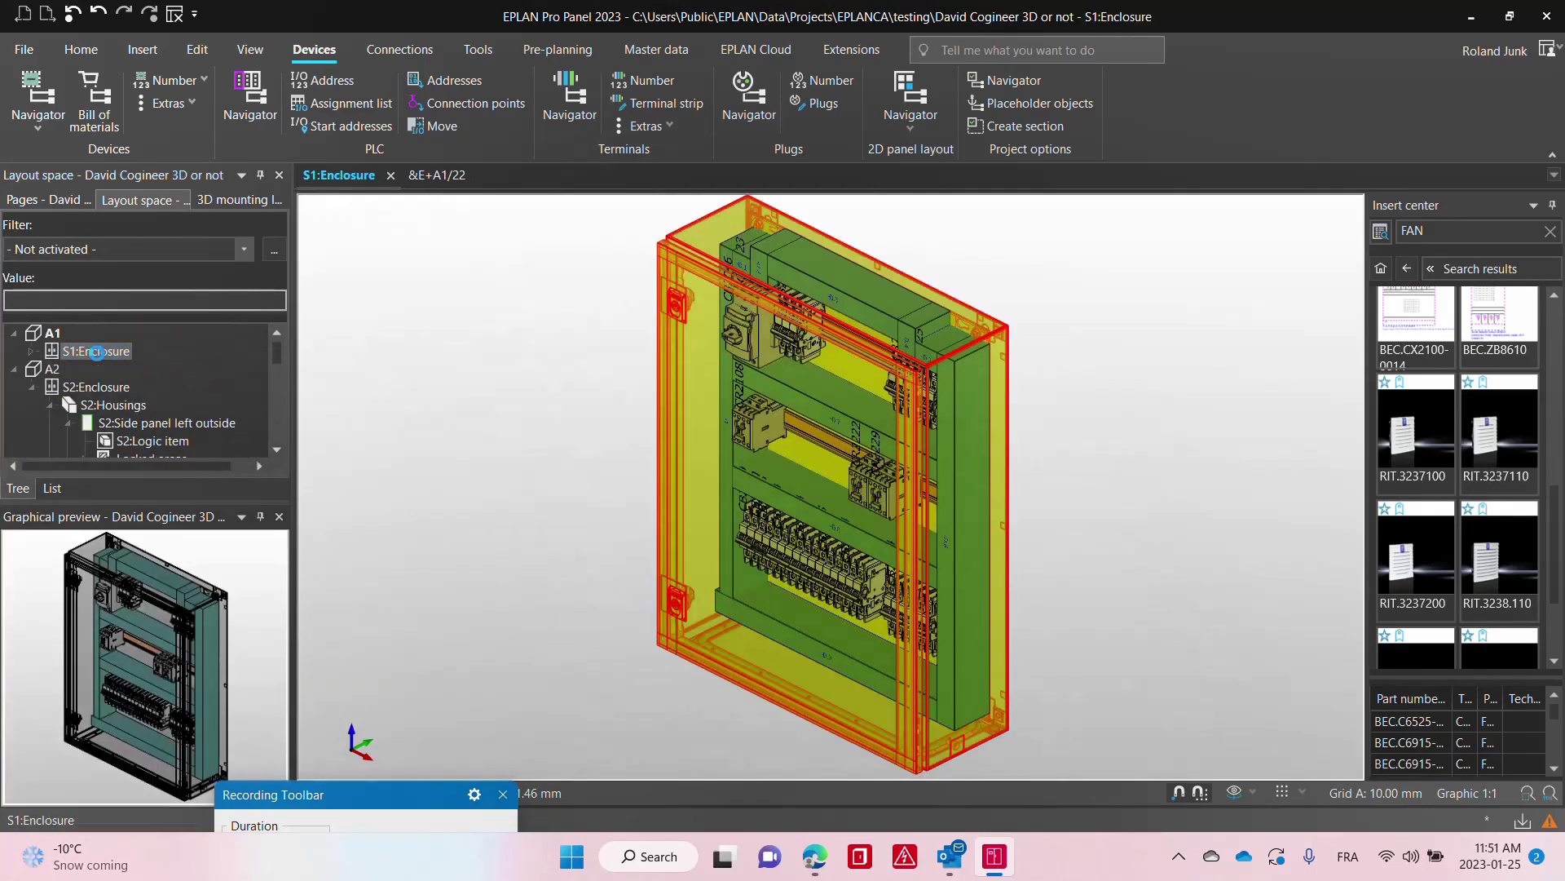
right_click(98, 354)
mouse_move(284, 443)
left_click(457, 485)
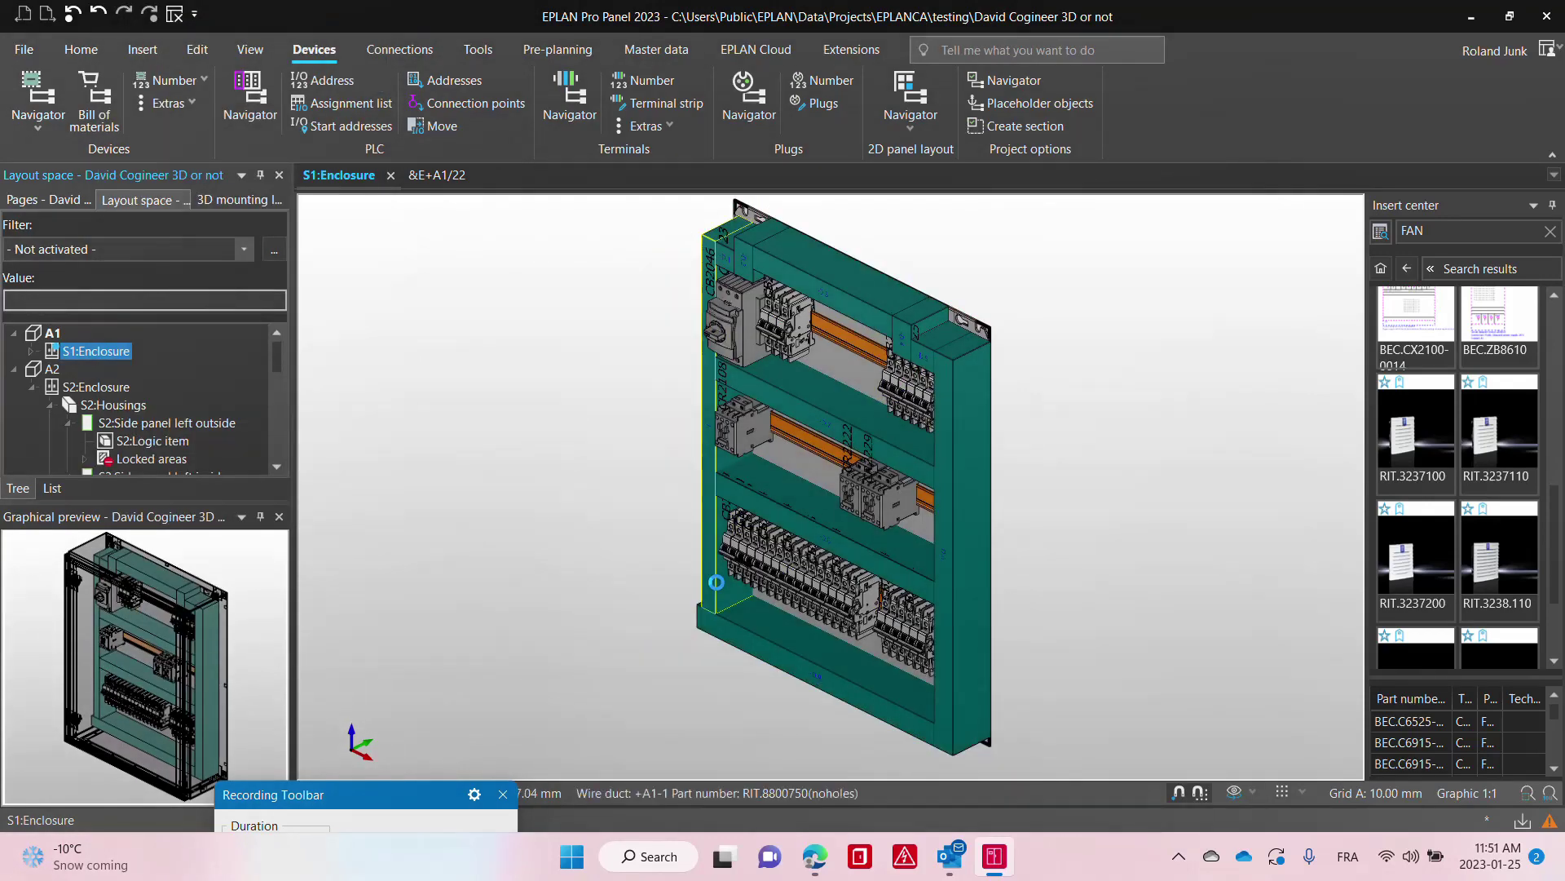
left_click(1254, 792)
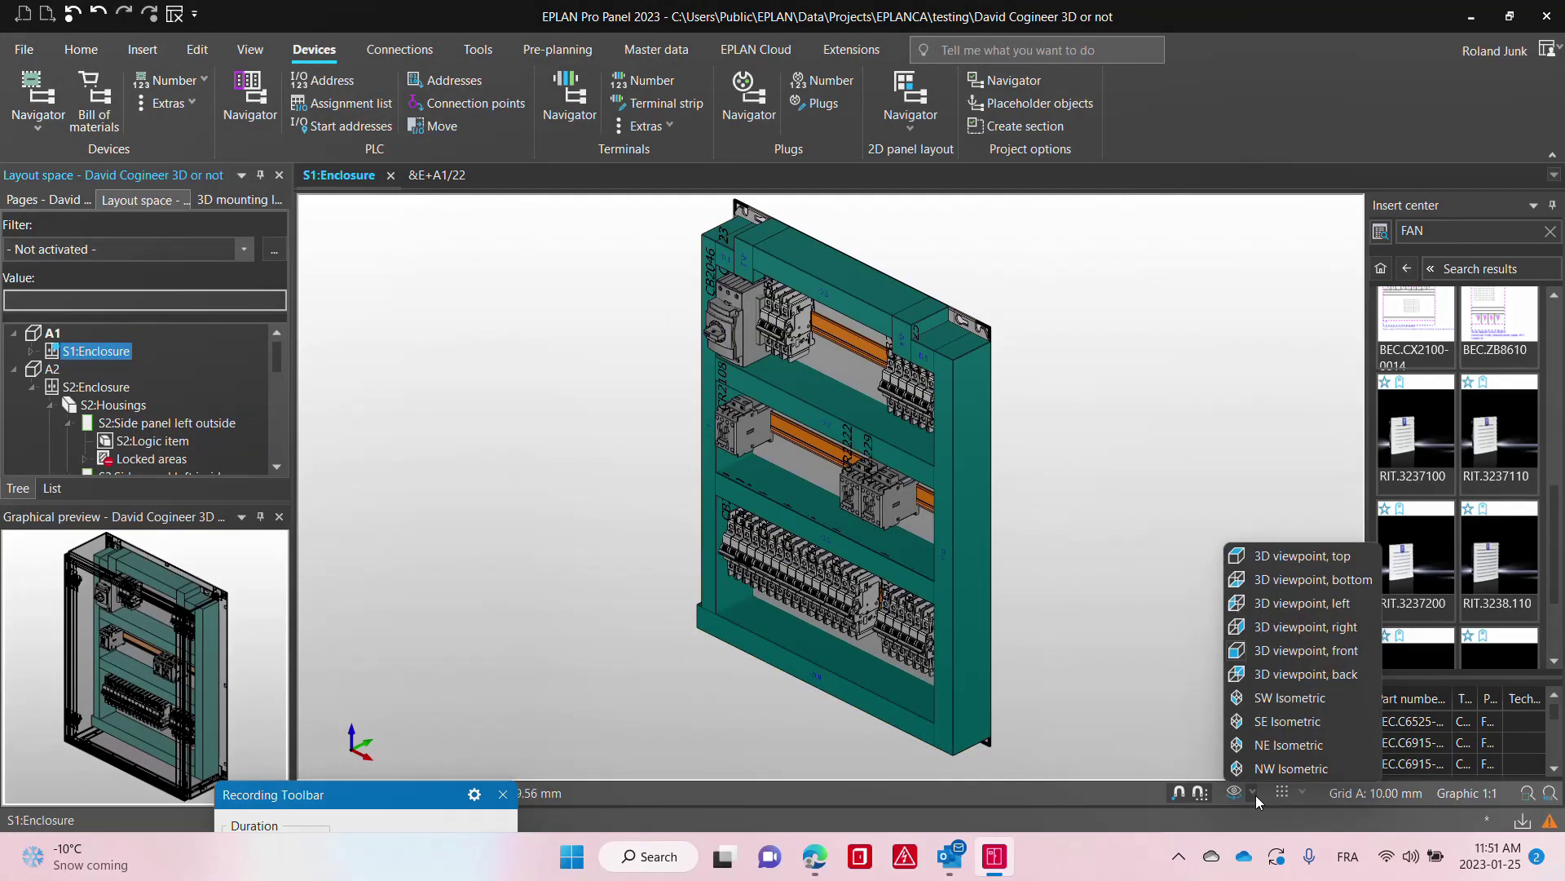
left_click(1300, 650)
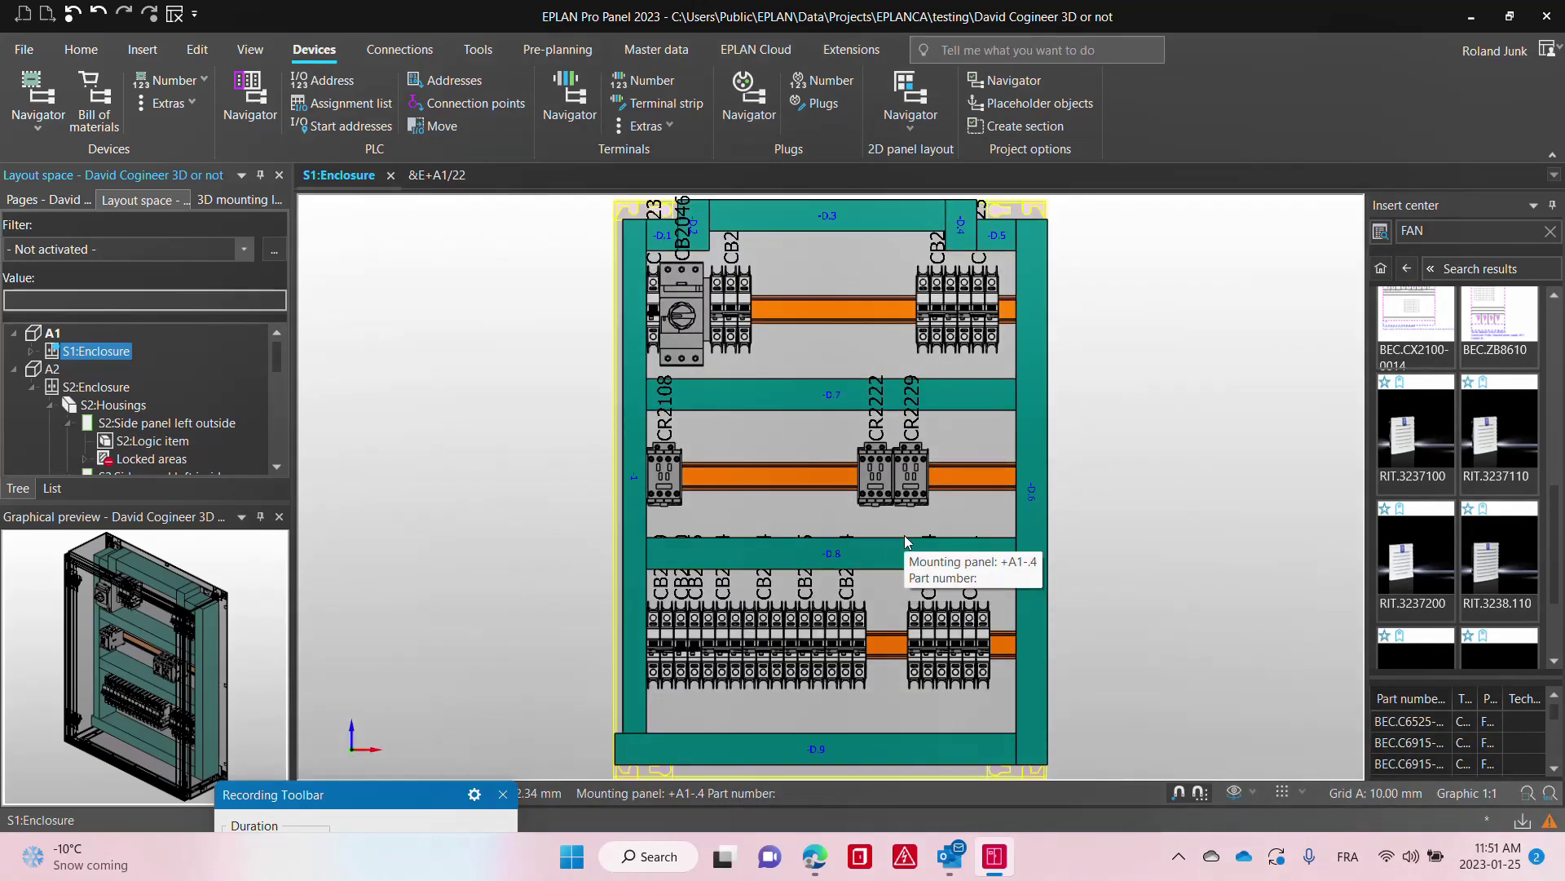
Step: Drag unplaced breakers CB2804–CB2904 onto the top DIN rail, then select three middle-rail contactors
left_click(225, 201)
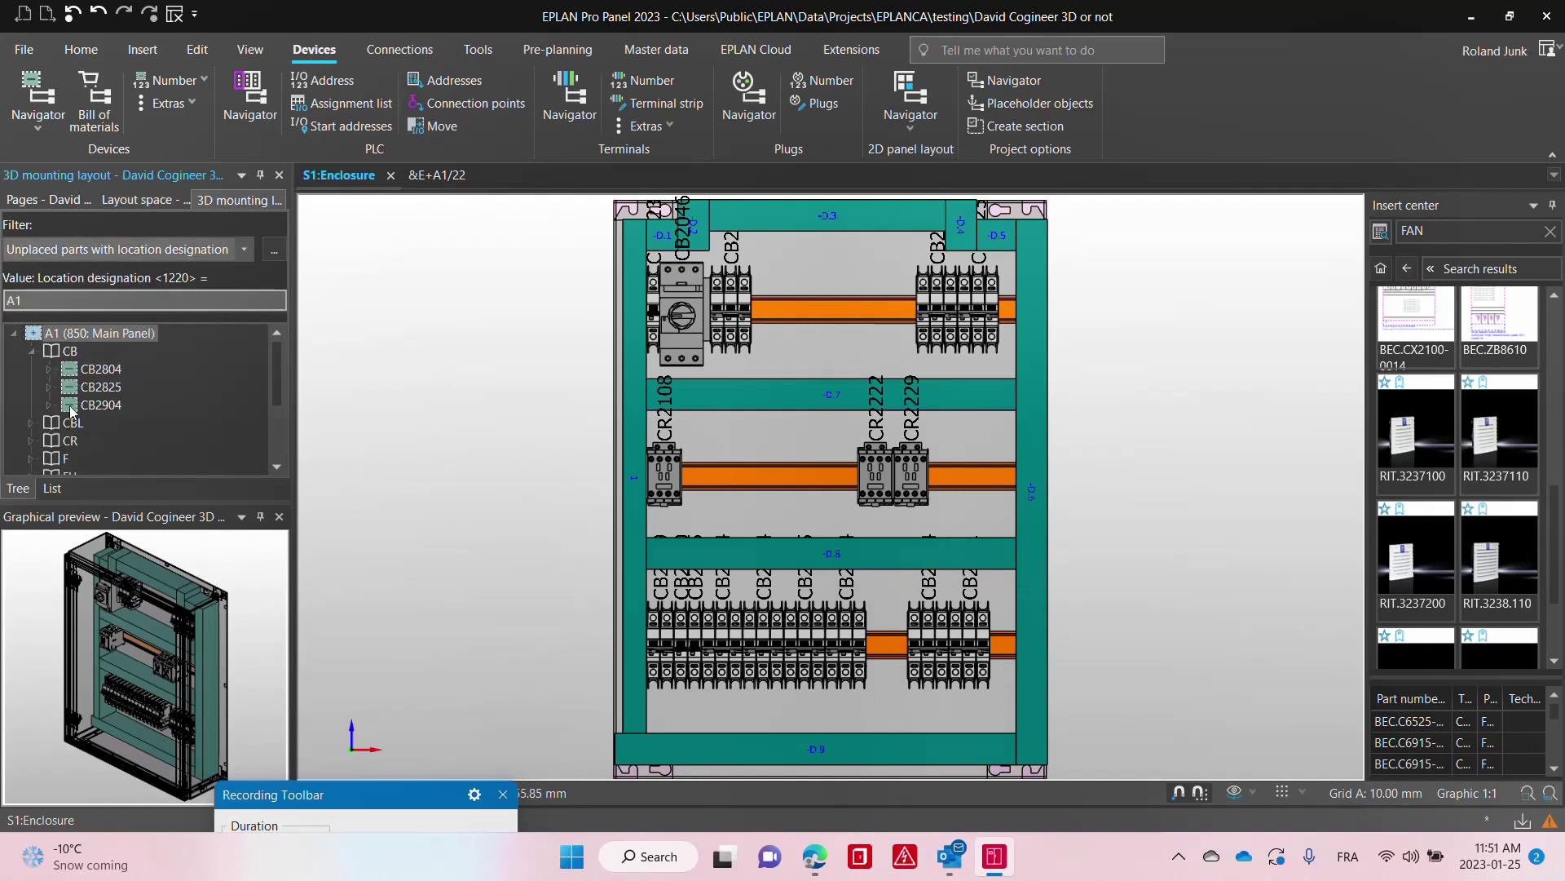
left_click(100, 368)
left_click(104, 405, "shift")
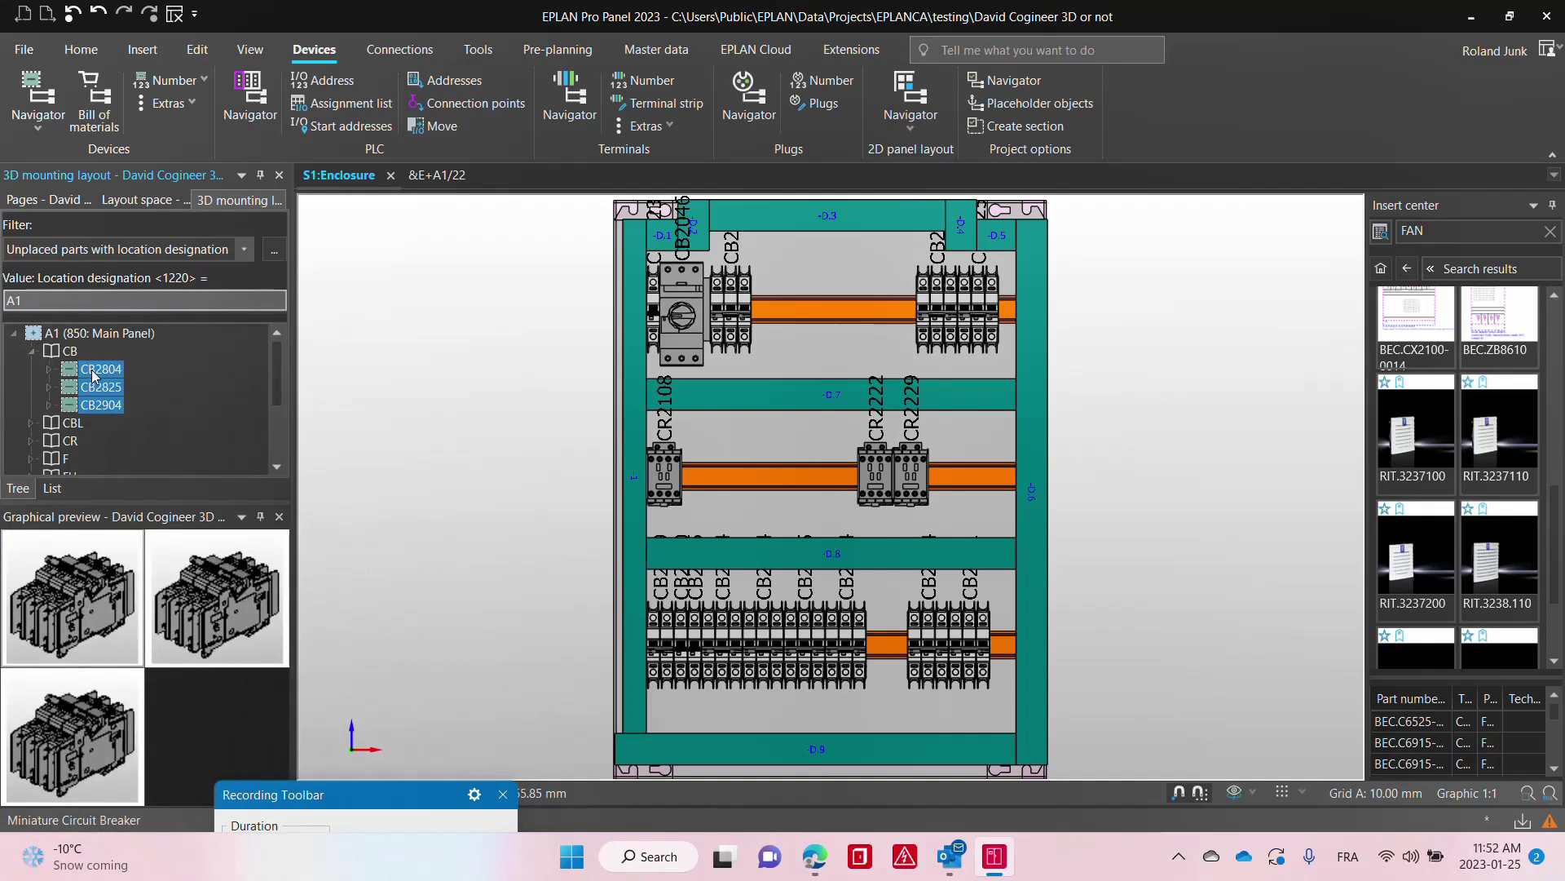
left_click_drag(122, 375, 849, 313)
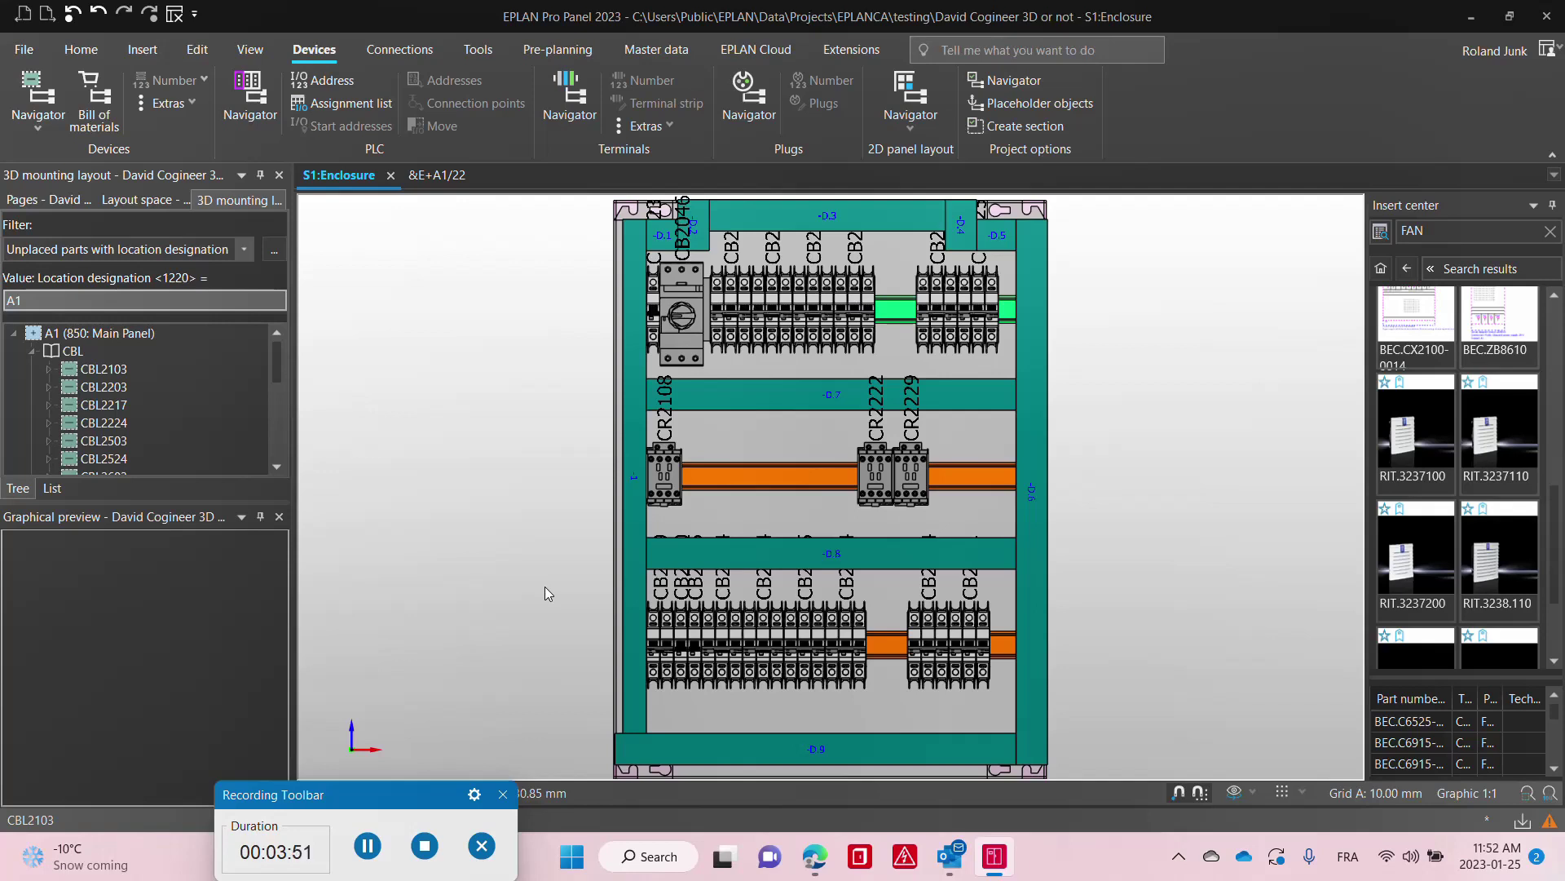
left_click_drag(557, 437, 952, 511)
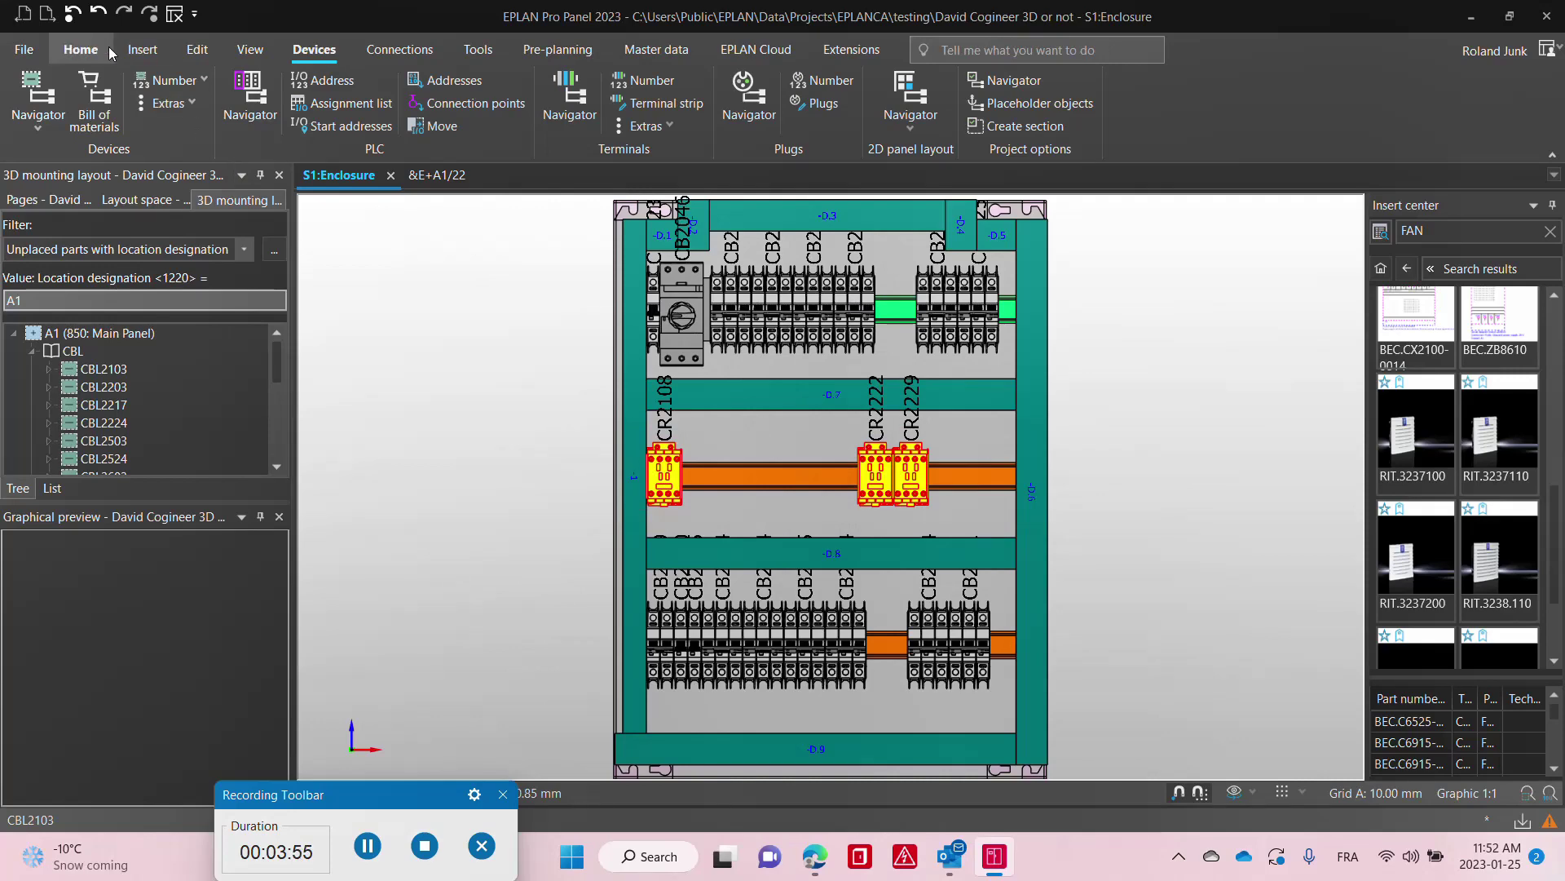
Step: Delete CR2108, CR2222, CR2229, place the CR group on the middle rail, and move CR2904 to the bottom rail
left_click(197, 51)
left_click(71, 126)
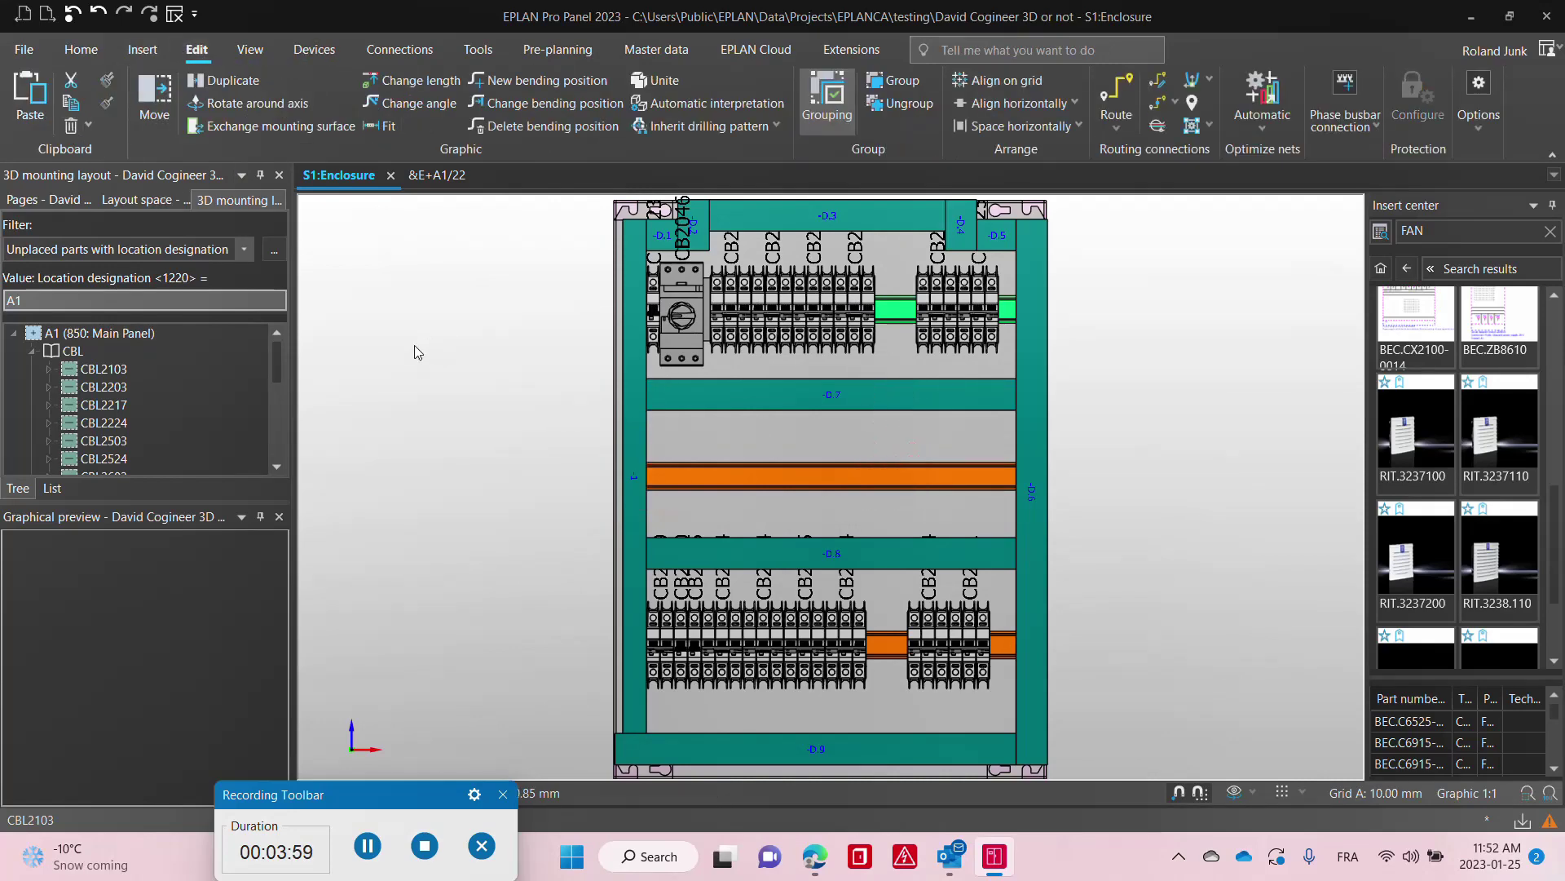
scroll(243, 457, "down", 5)
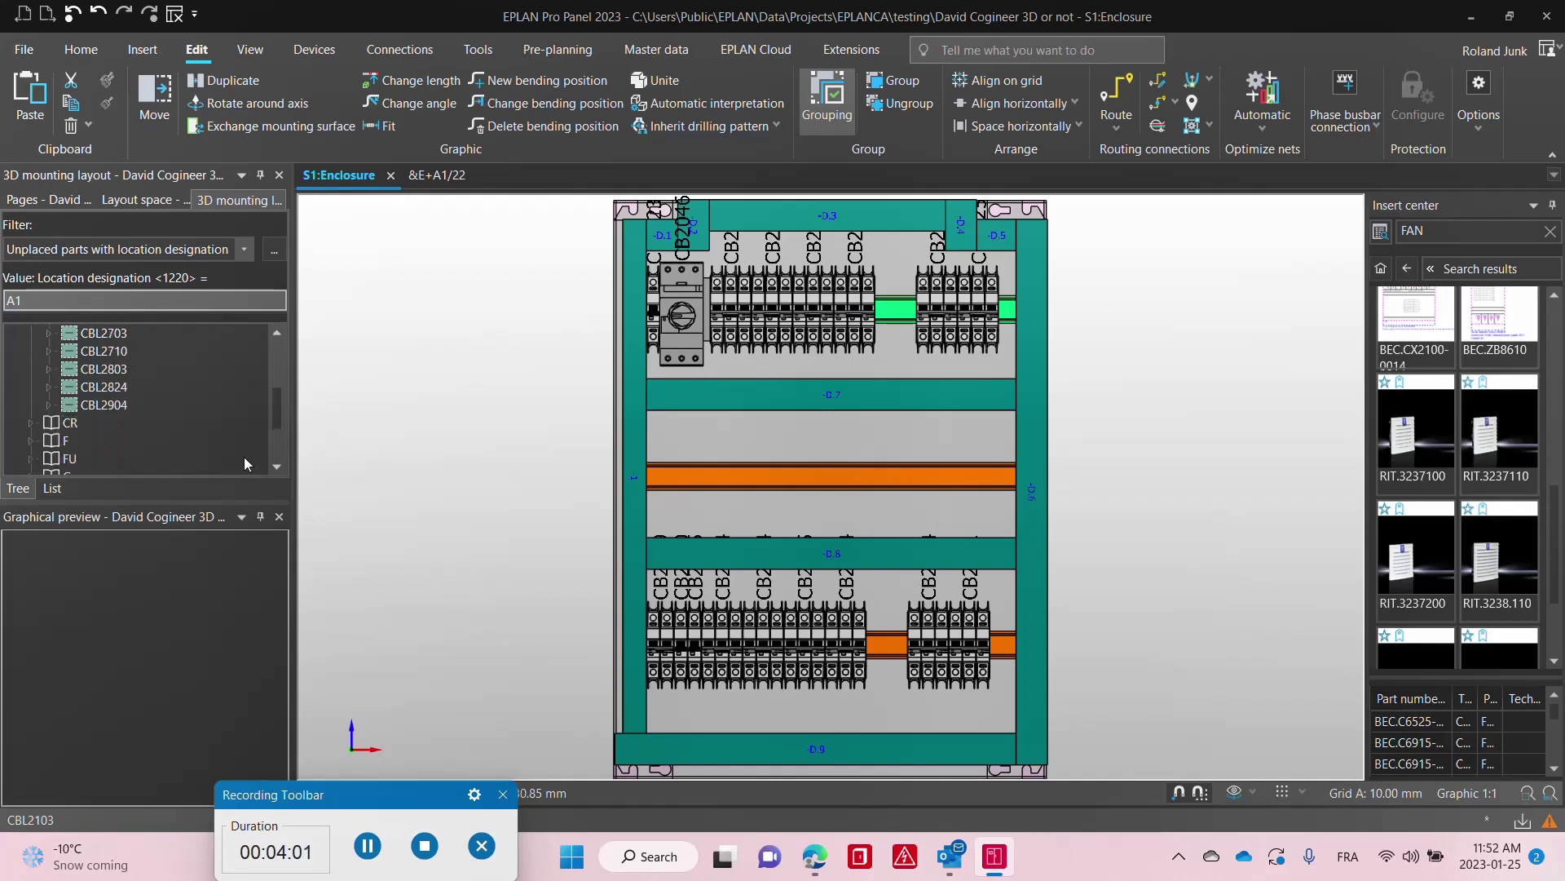
left_click(37, 372)
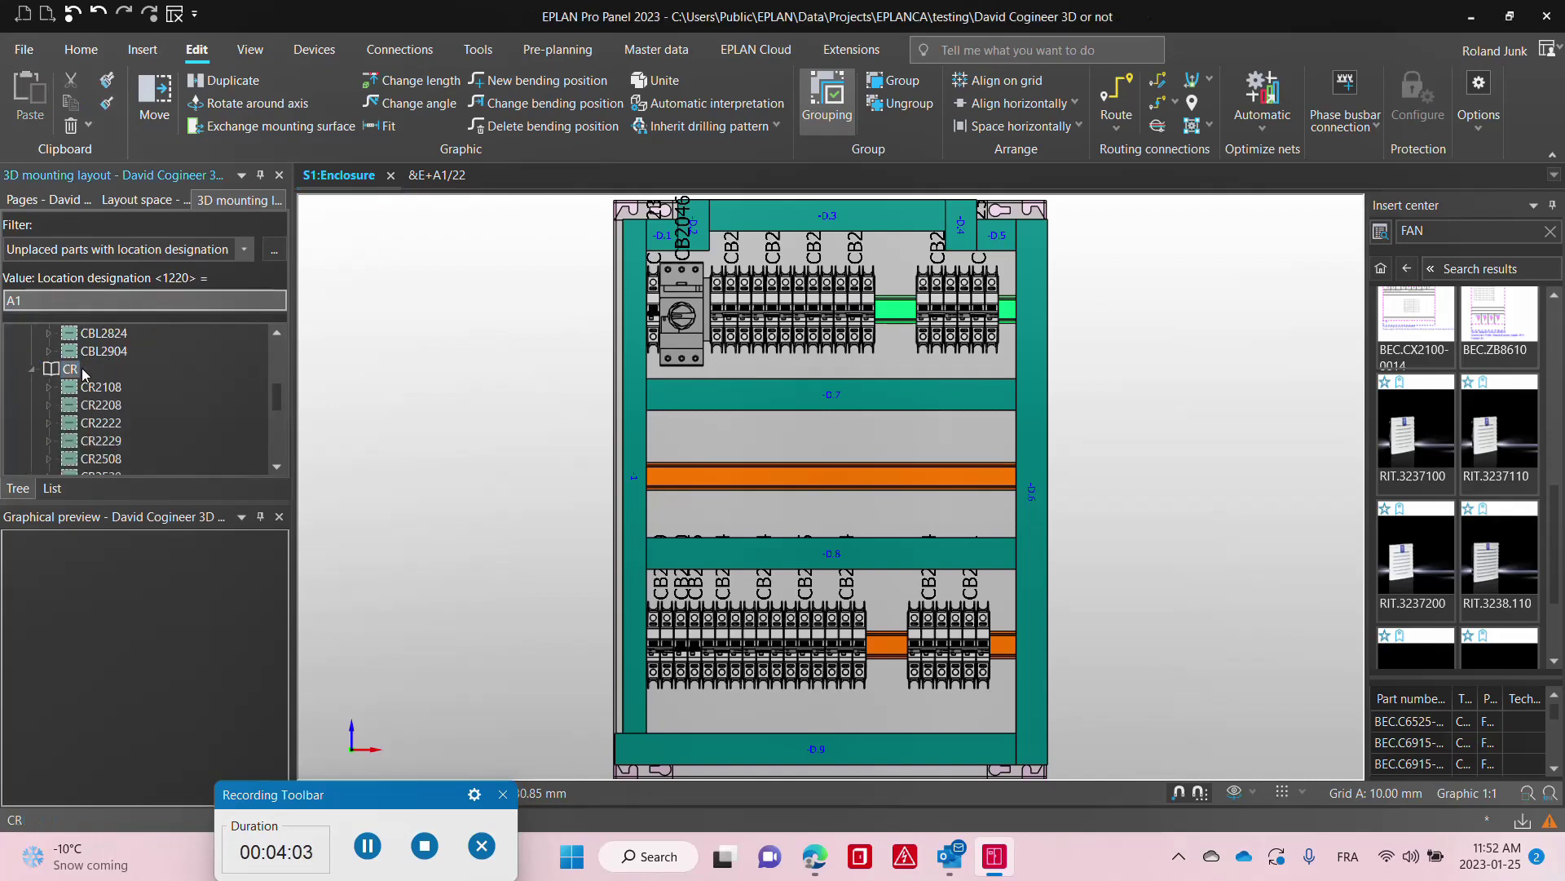
left_click(118, 405)
scroll(121, 405, "up", 4)
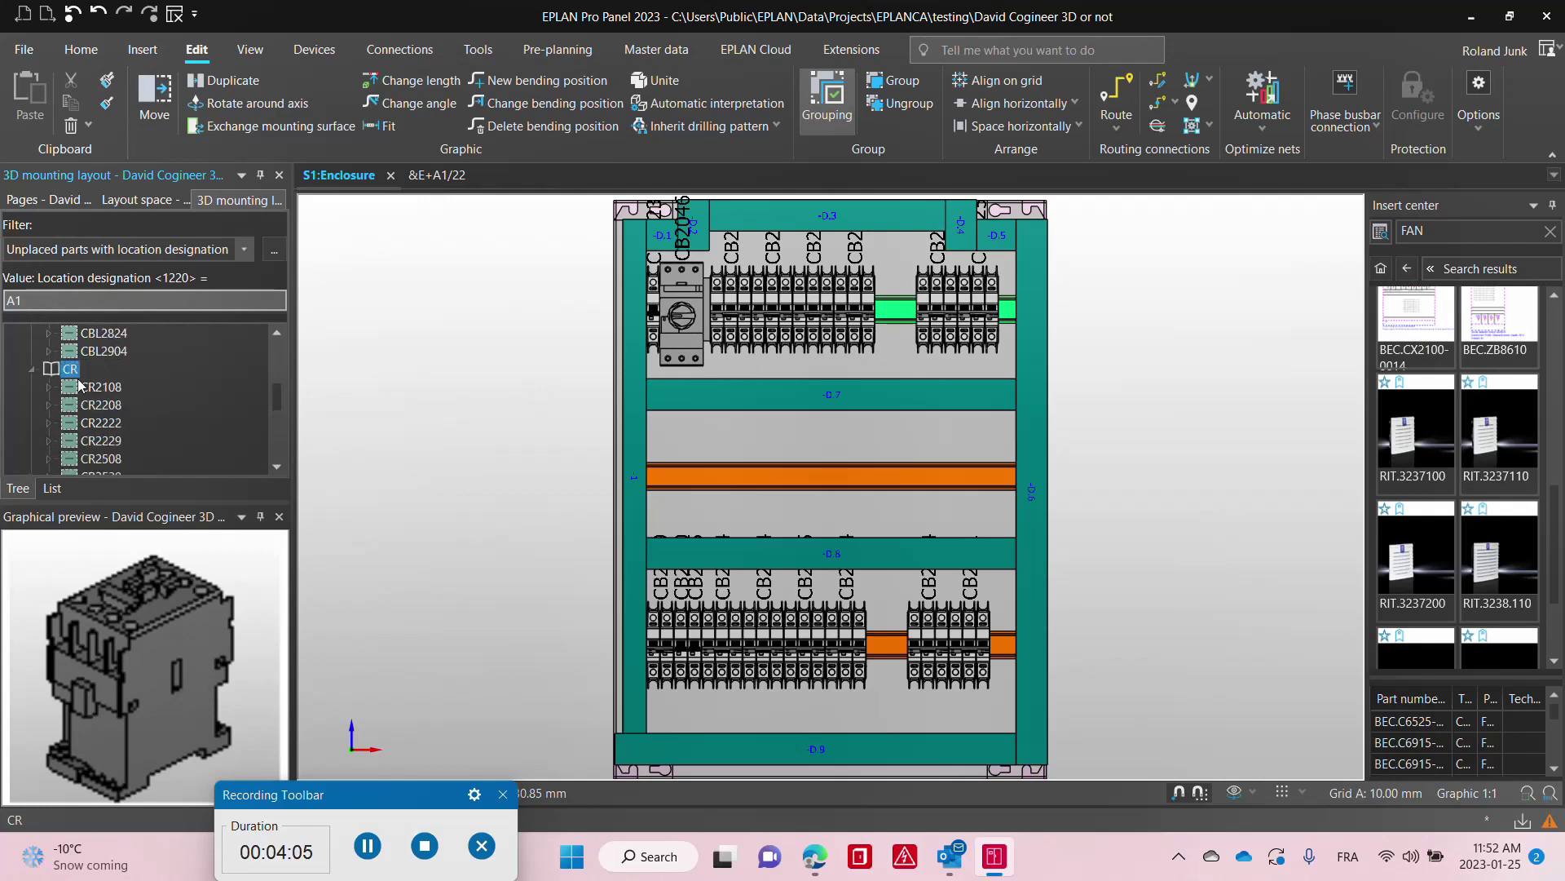
left_click_drag(70, 368, 646, 480)
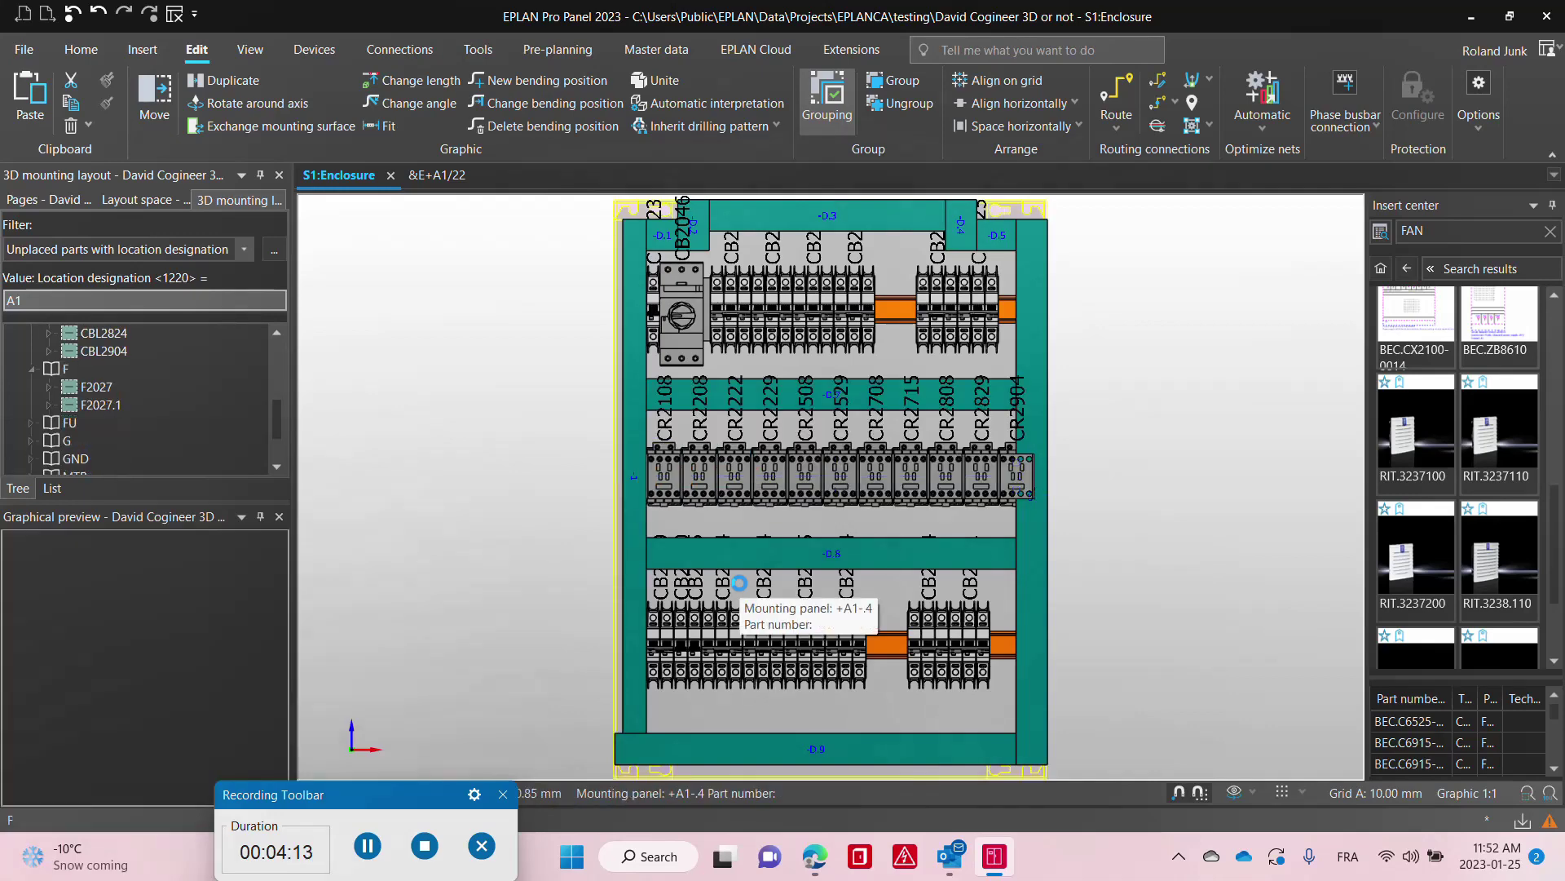
left_click(1025, 479)
left_click_drag(1025, 480, 893, 646)
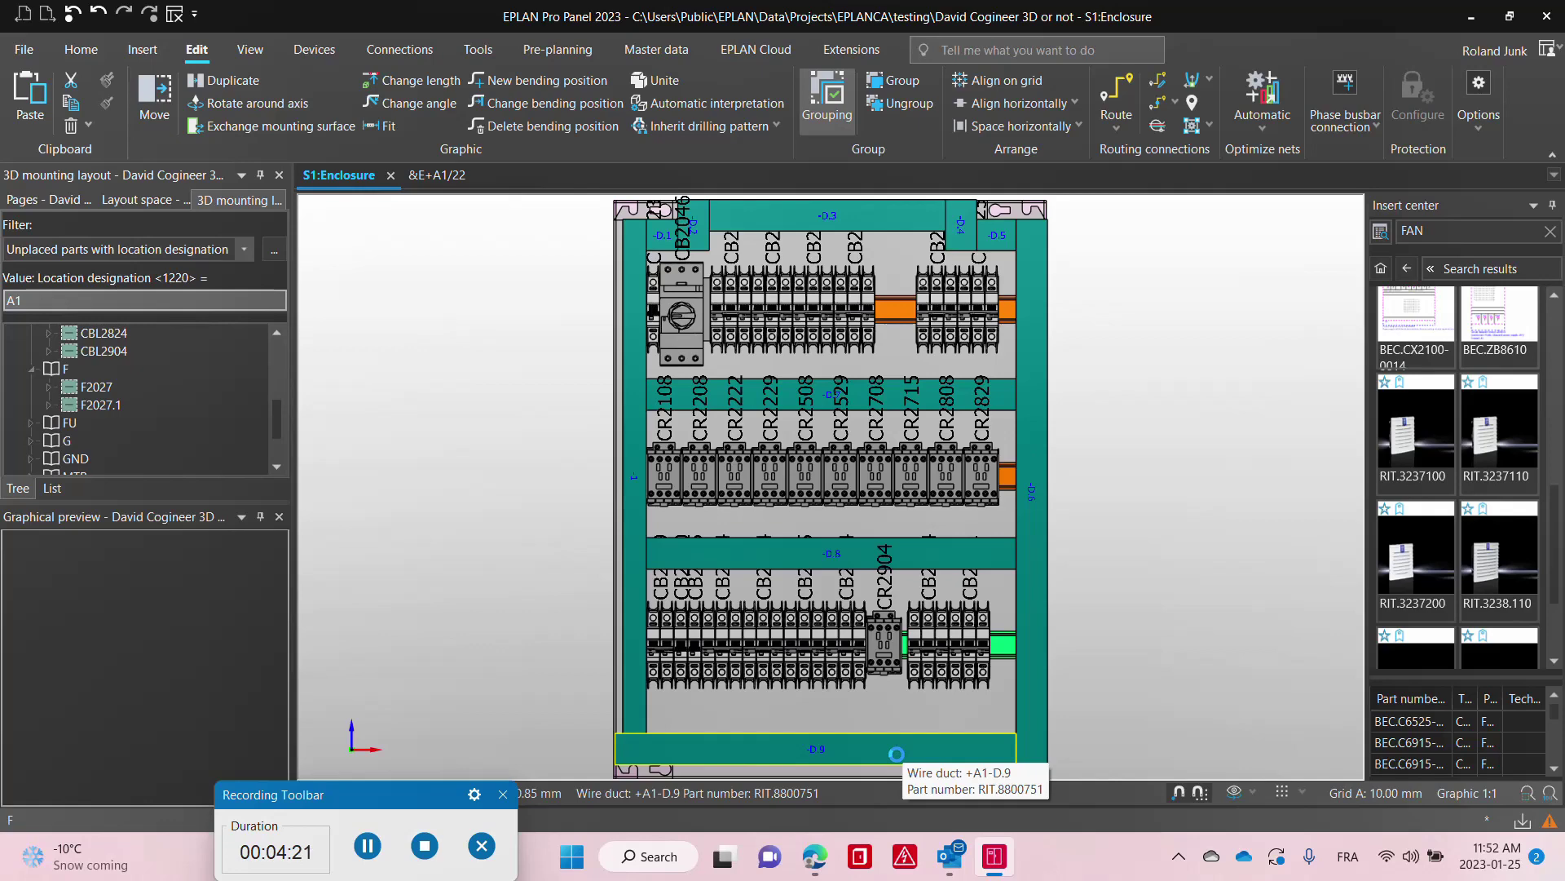
Step: Run Tools > Check again, keeping the 026016 setting
left_click(479, 50)
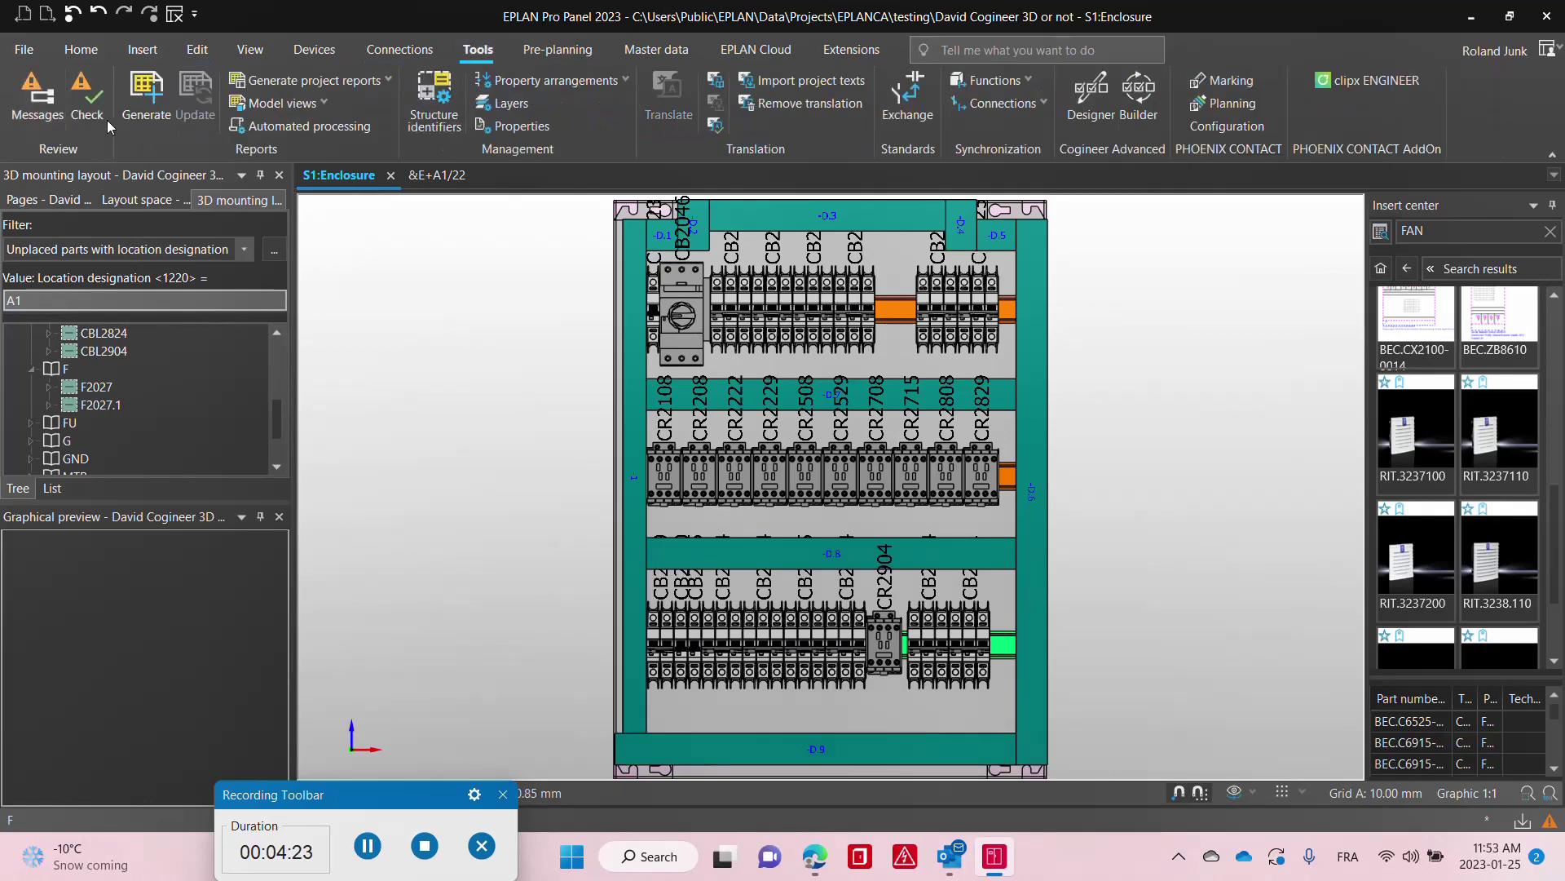
left_click(88, 102)
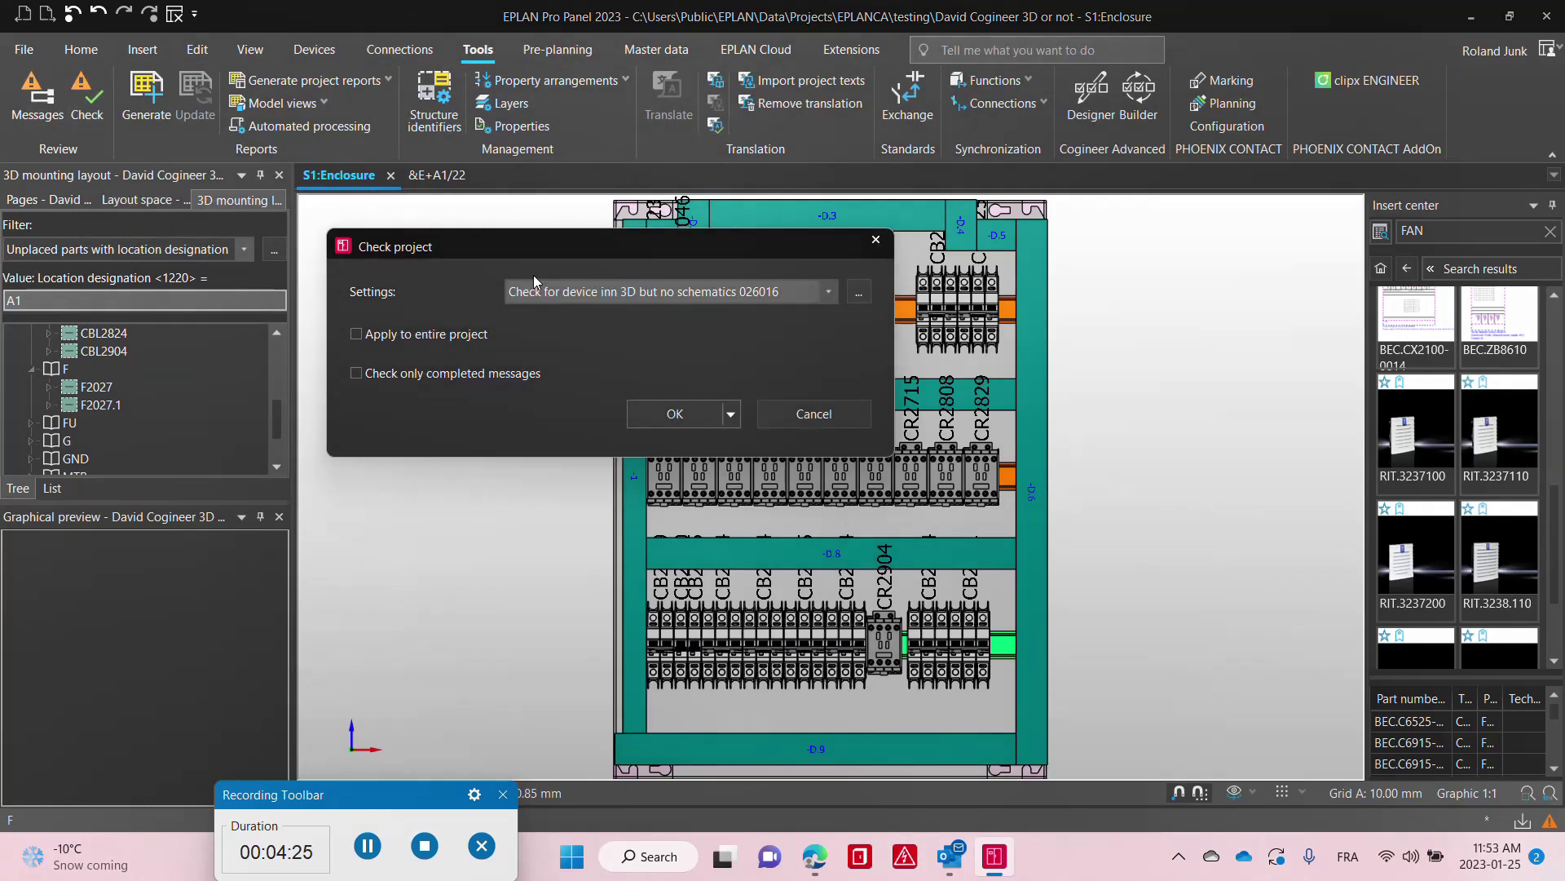
key("Return")
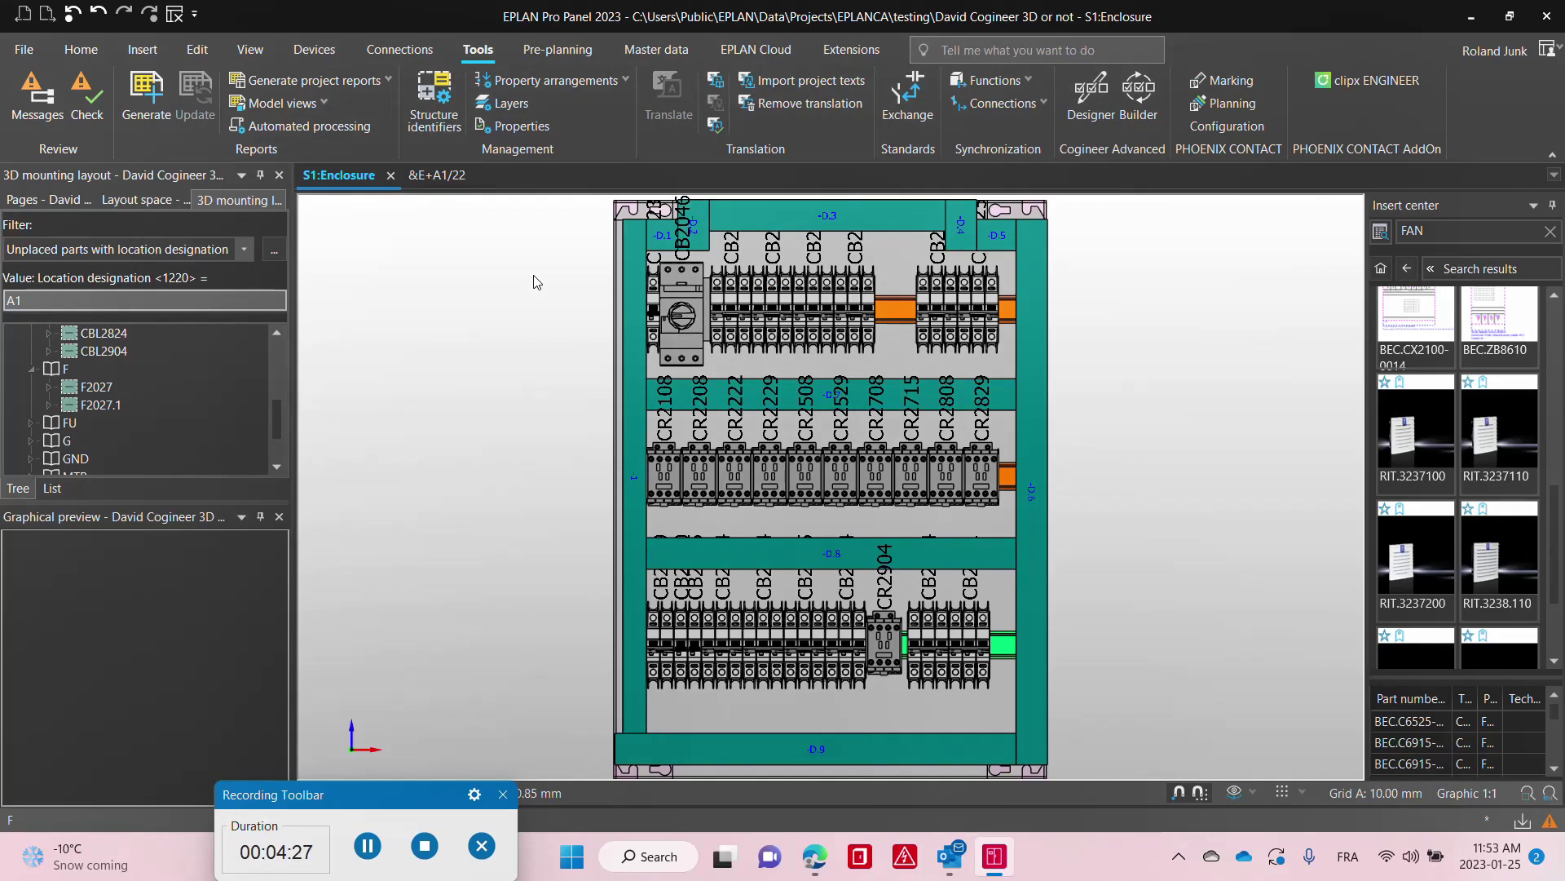